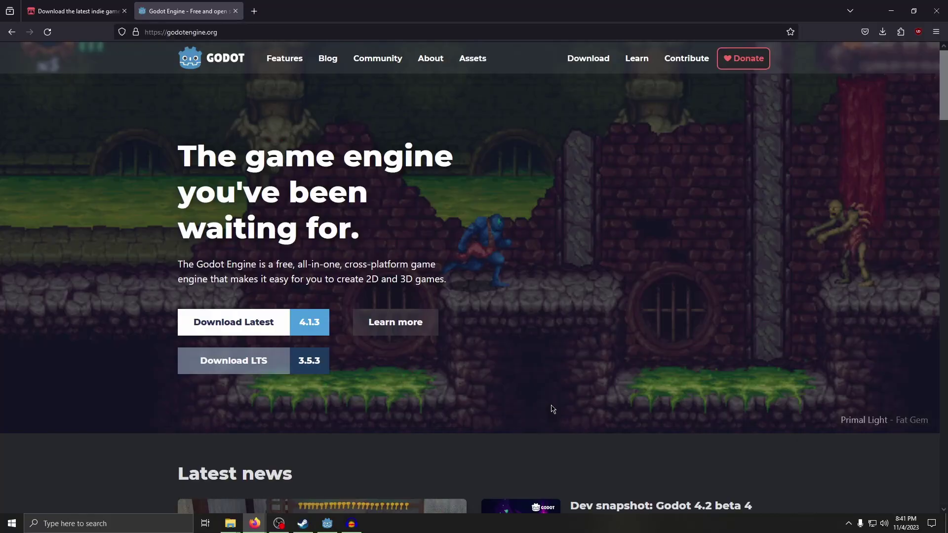
- Download the .NET build of Godot Engine 4.1.3 for Windows from the Godot website
click(588, 58)
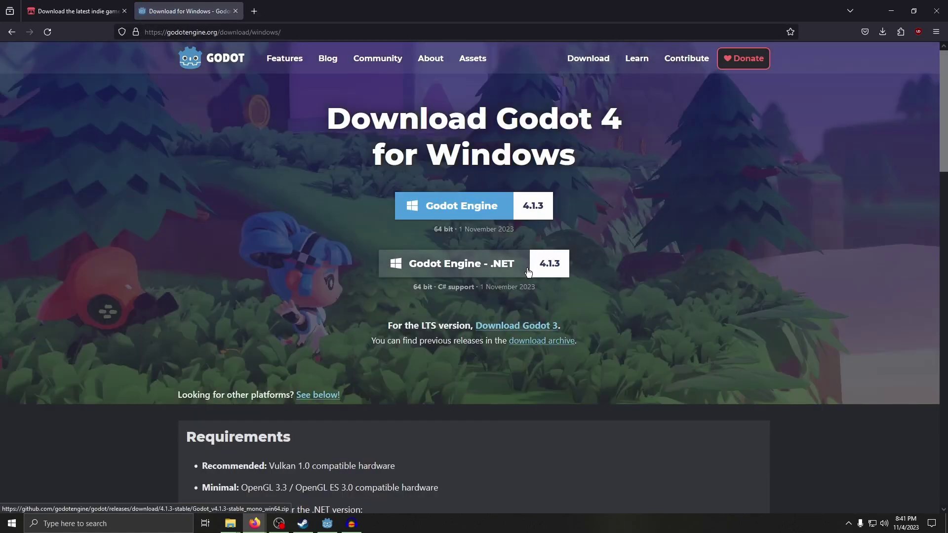
click(501, 271)
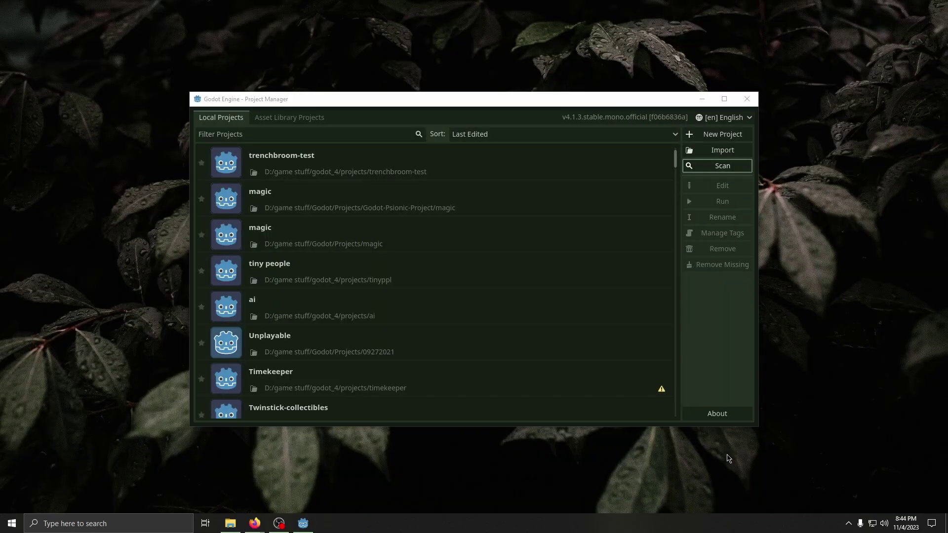
- In Godot's Project Manager, create a project named Trenchbroom Tutorial in D:/game stuff/godot_4/projects/trenchbroom-tut with the Forward+ renderer
click(722, 135)
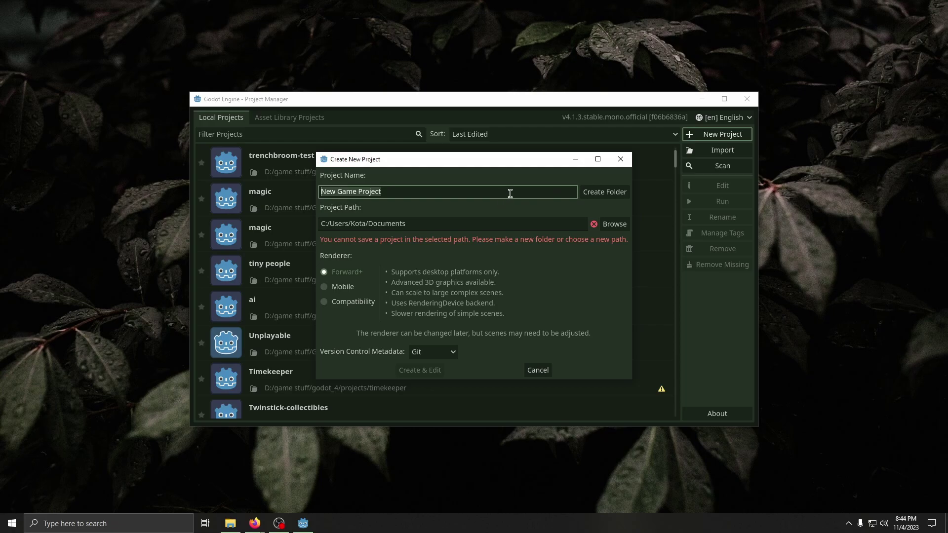
text(Trenchbroom Tut)
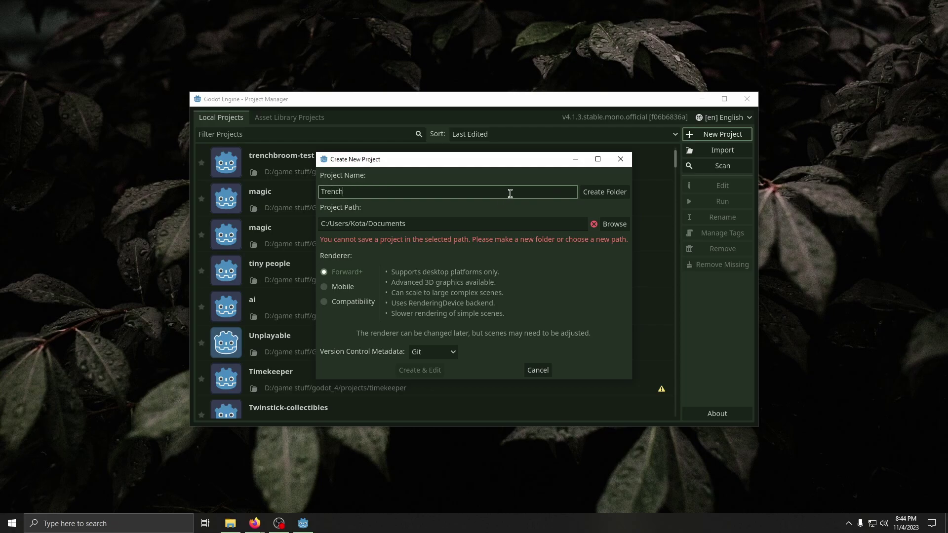
text(orial)
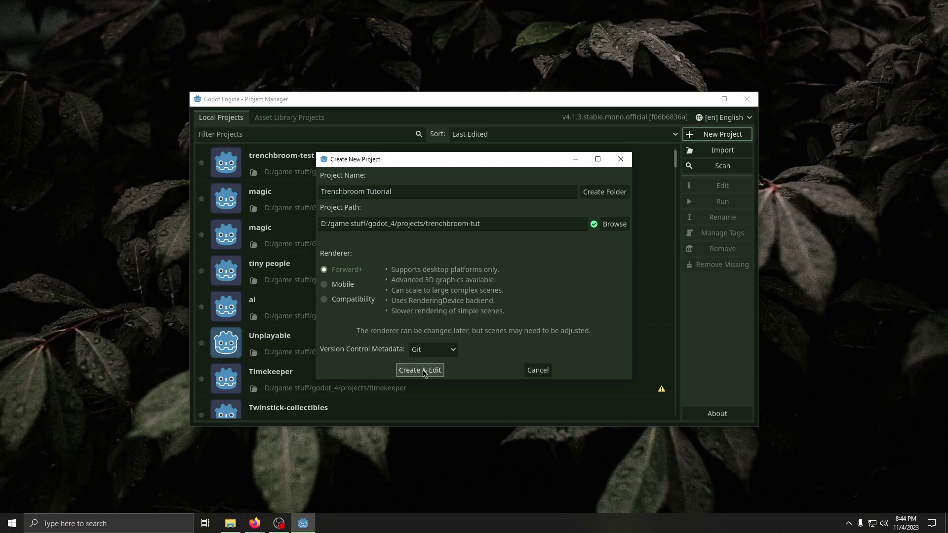
click(421, 371)
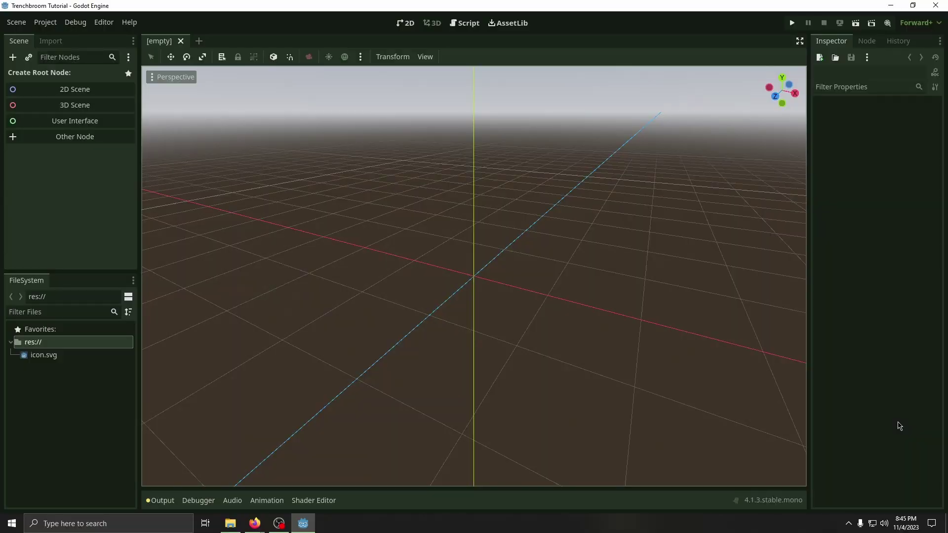
- Create a 3D scene root node and rename it World
click(97, 105)
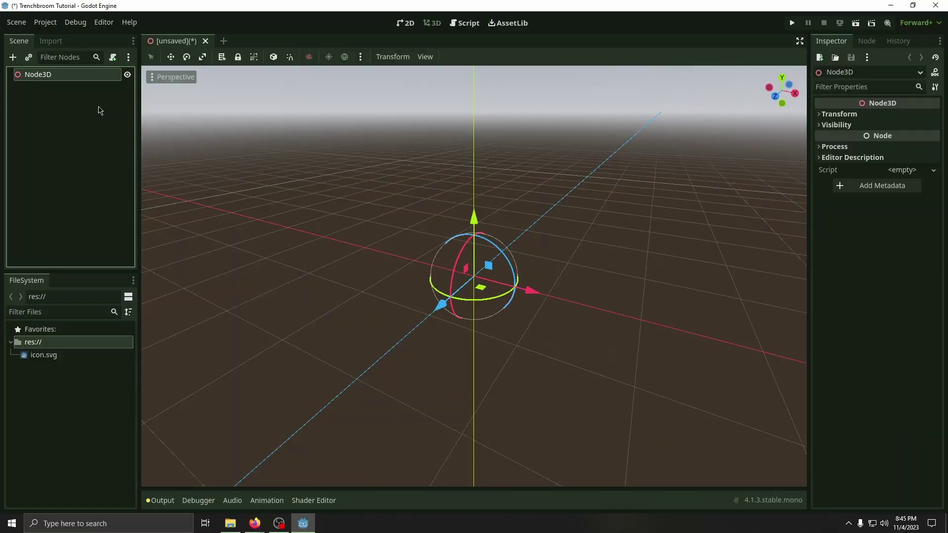
double_click(72, 76)
key(ctrl+a)
text(R)
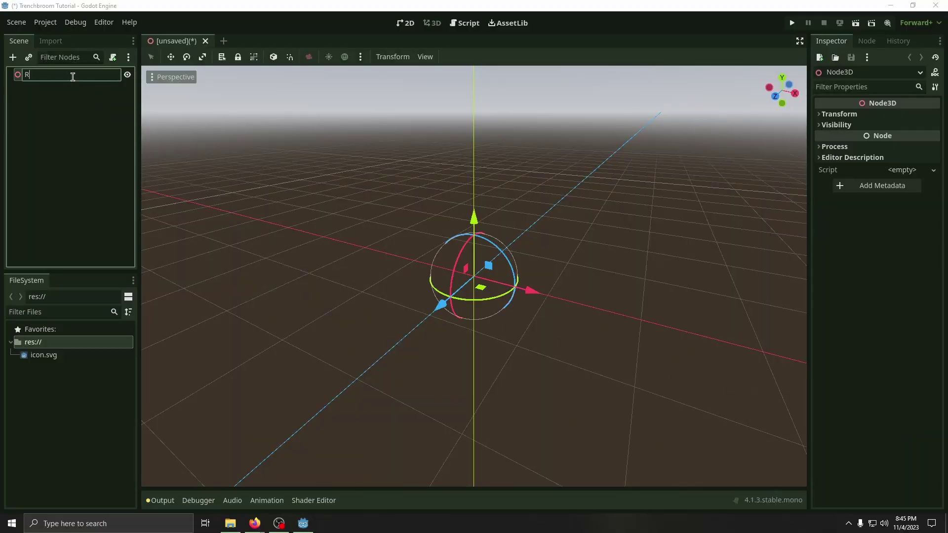
text(e)
key(BackSpace)
key(BackSpace)
text(World)
key(Return)
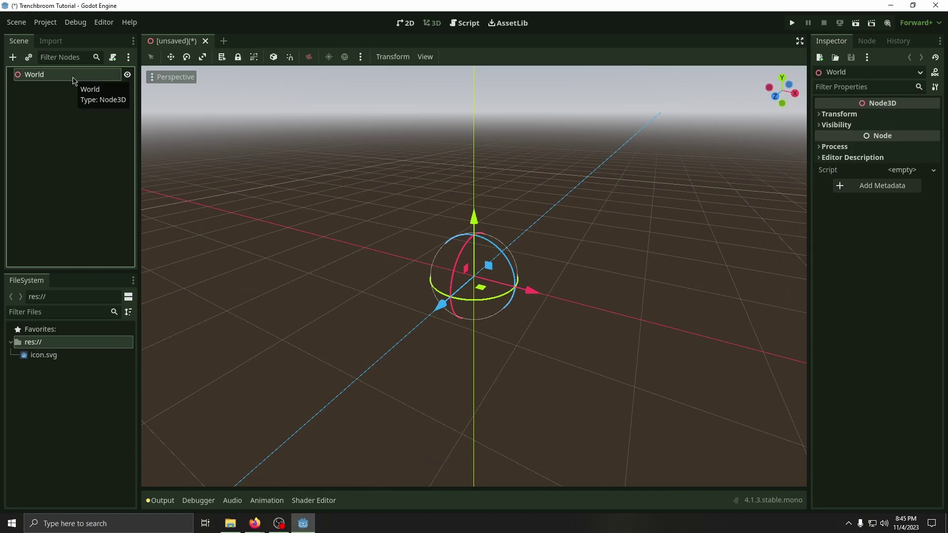
- Save the scene as world.tscn in the project's root folder
click(7, 18)
click(84, 129)
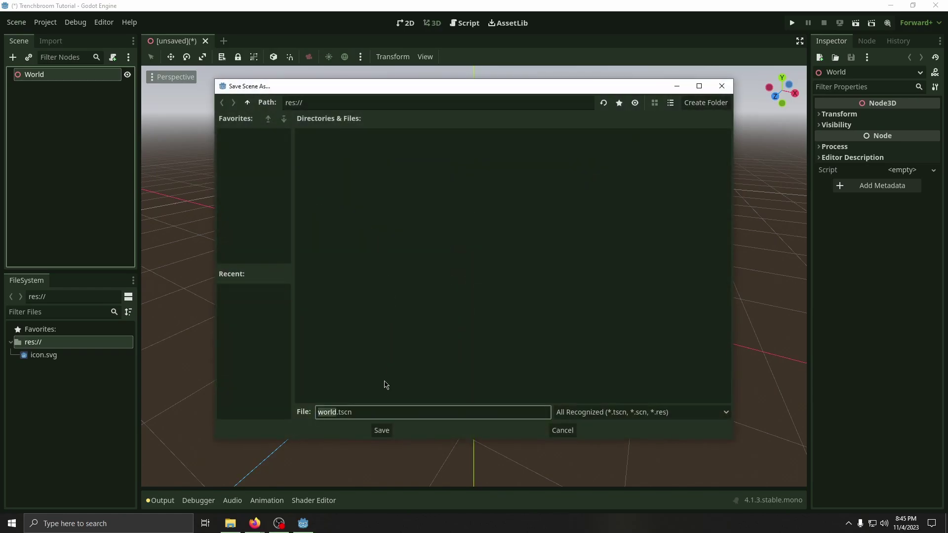
click(382, 430)
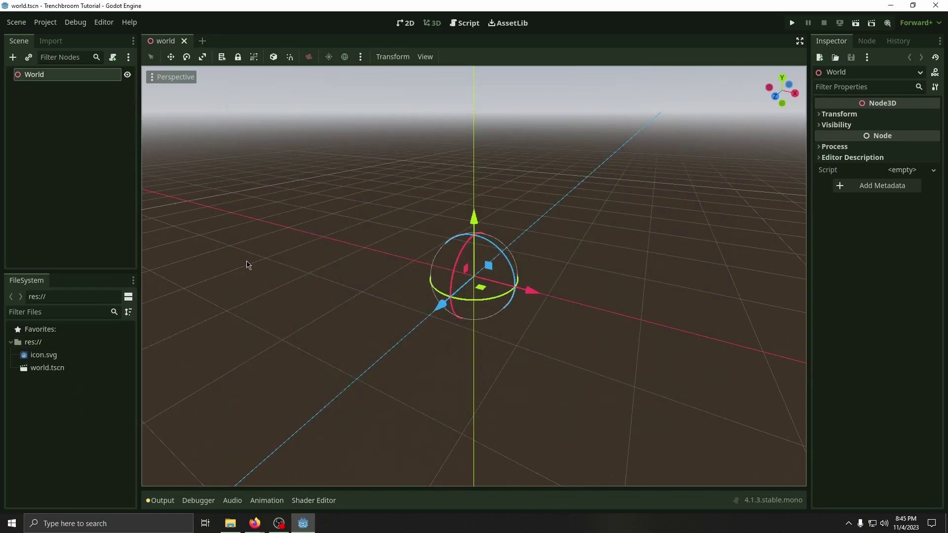
- Find Qodot 4 in the asset library, download it and install it into the project
click(500, 24)
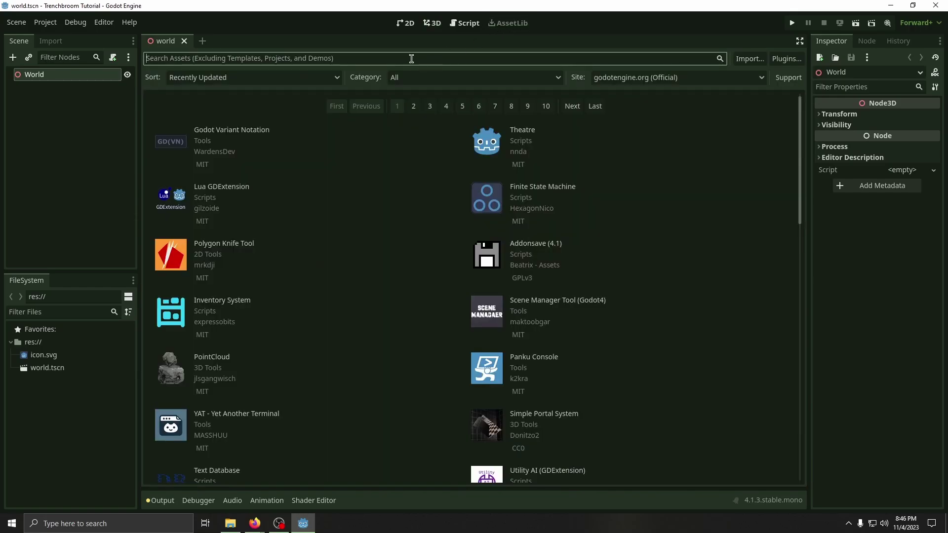
text(Qodot)
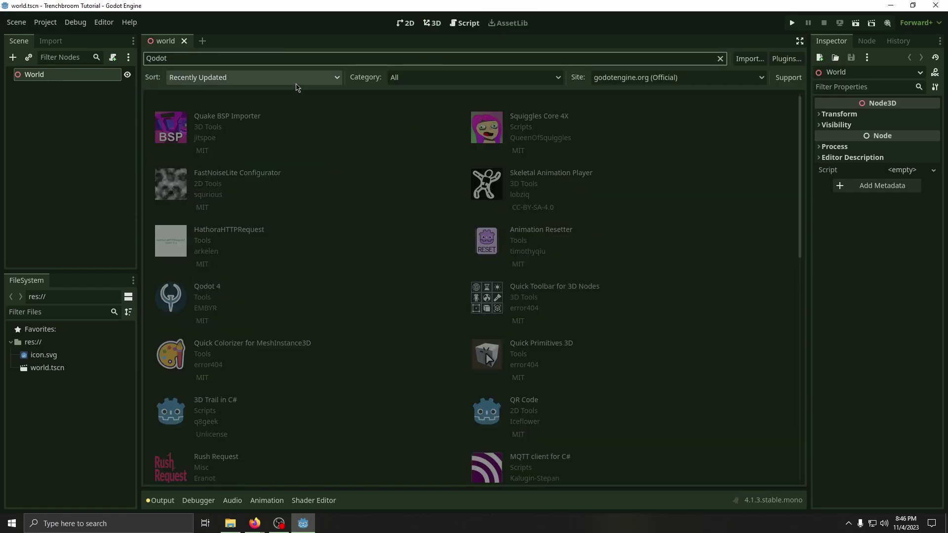
click(203, 117)
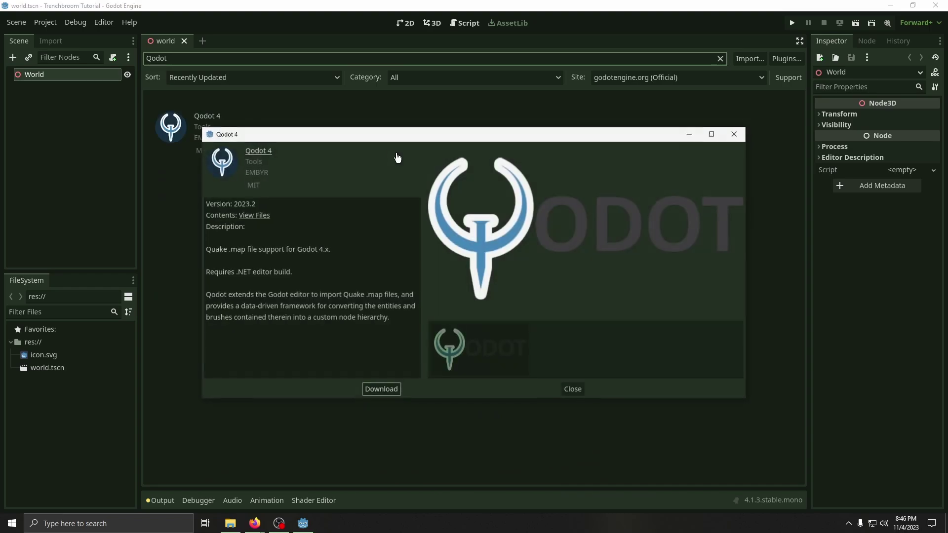
click(390, 390)
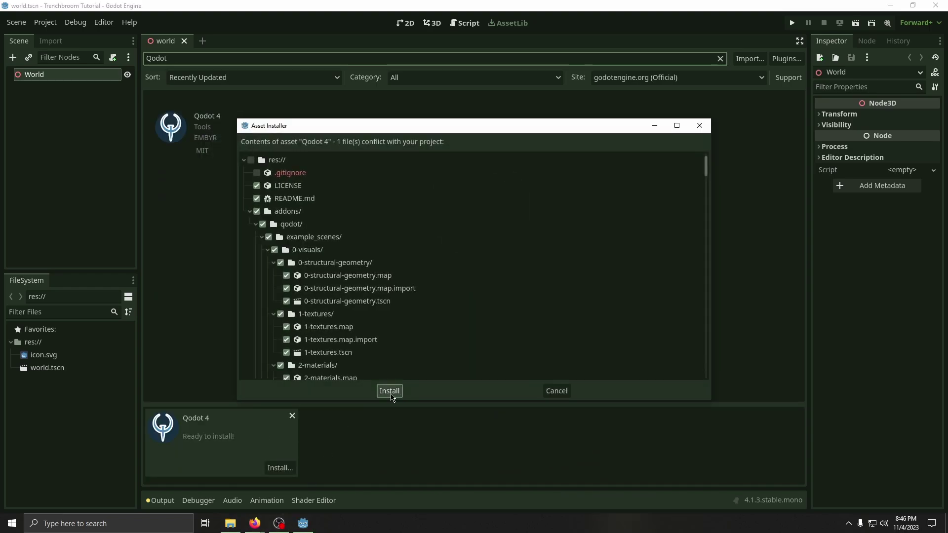
click(390, 394)
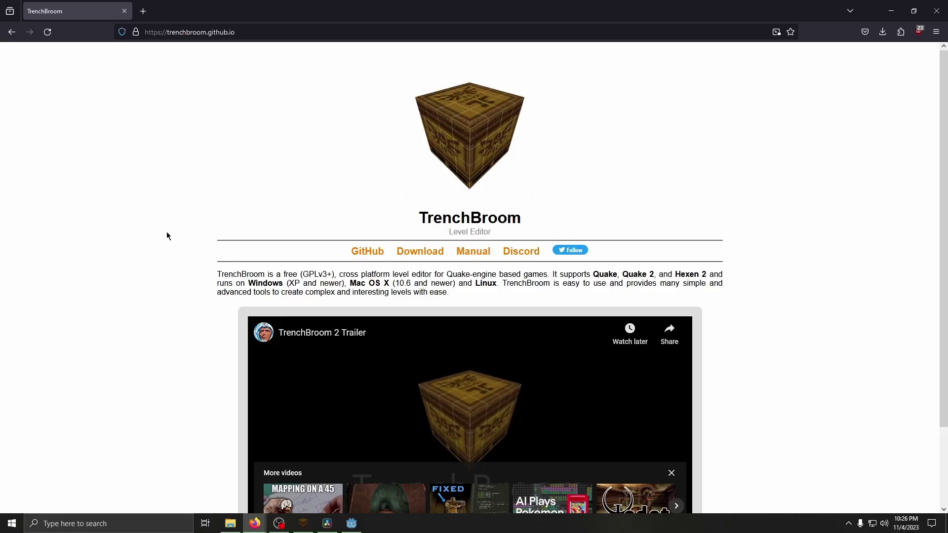
- Get the TrenchBroom 2023.1 Windows release from its GitHub releases page and extract TrenchBroom-Win64-v2023.1-Release.7z
click(410, 253)
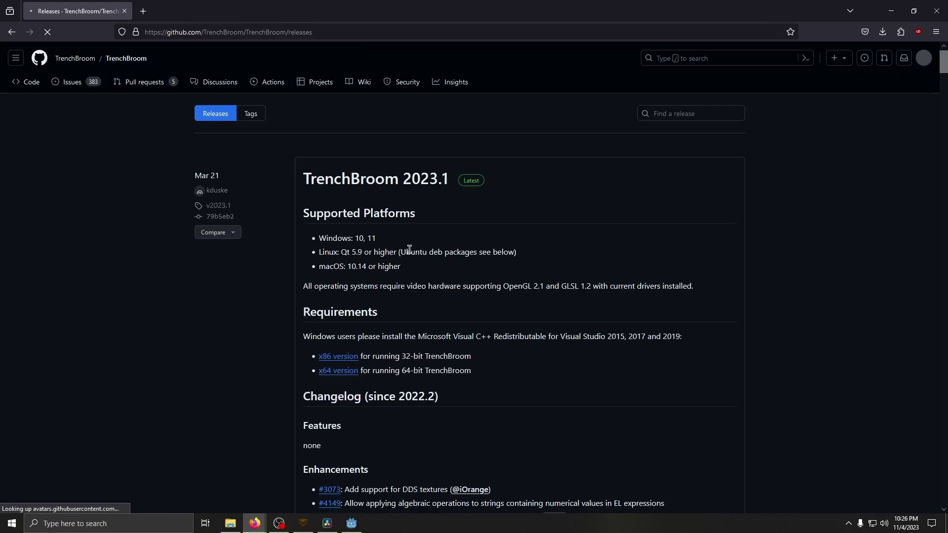
scroll(409, 249, down, 4)
scroll(410, 249, down, 10)
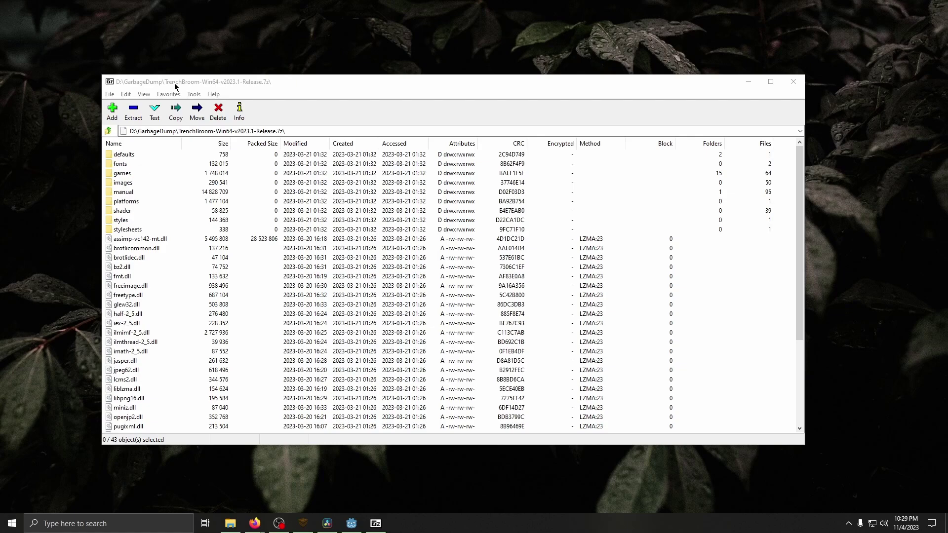
click(134, 114)
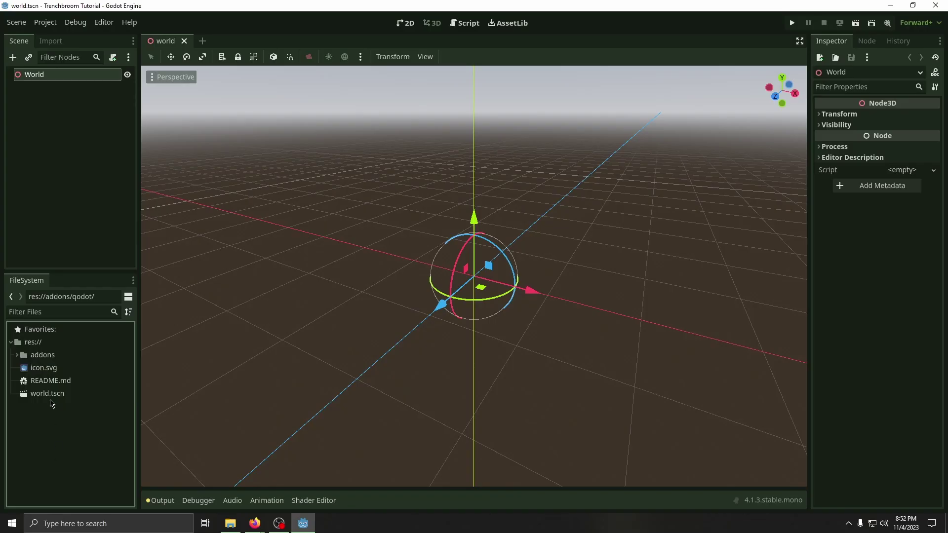
- In Godot, open Qodot's trenchbroom_game_config.tres from game_definitions and set its TrenchBroom games folder to D:/Trenchbroom/games
click(17, 355)
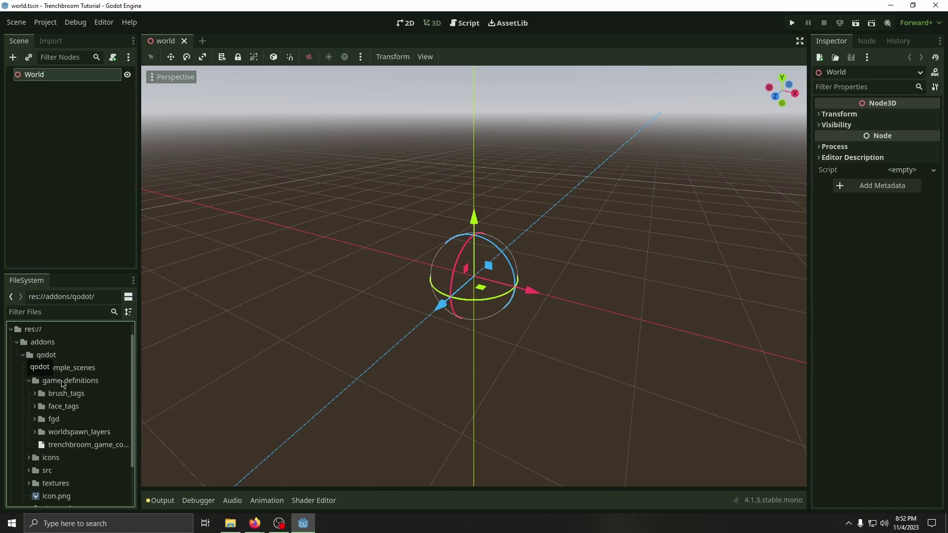
click(70, 446)
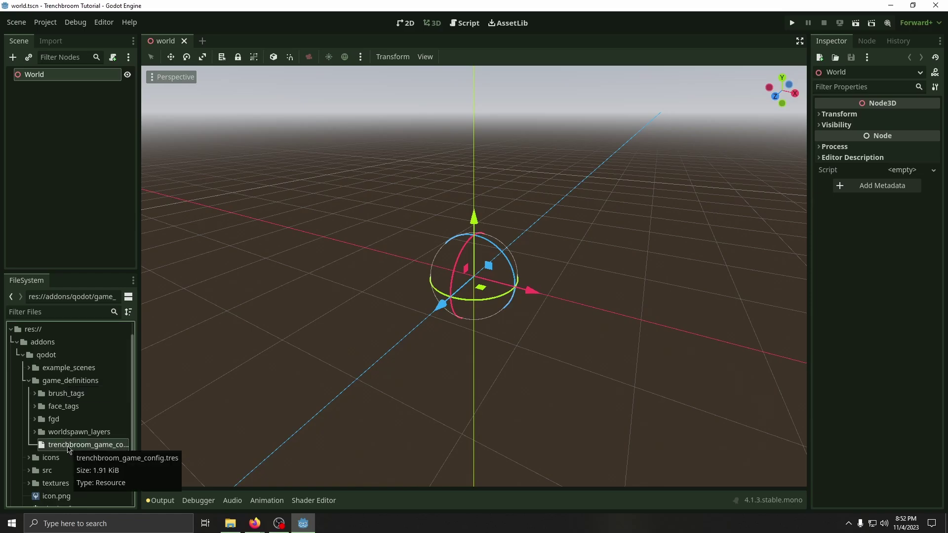
double_click(68, 449)
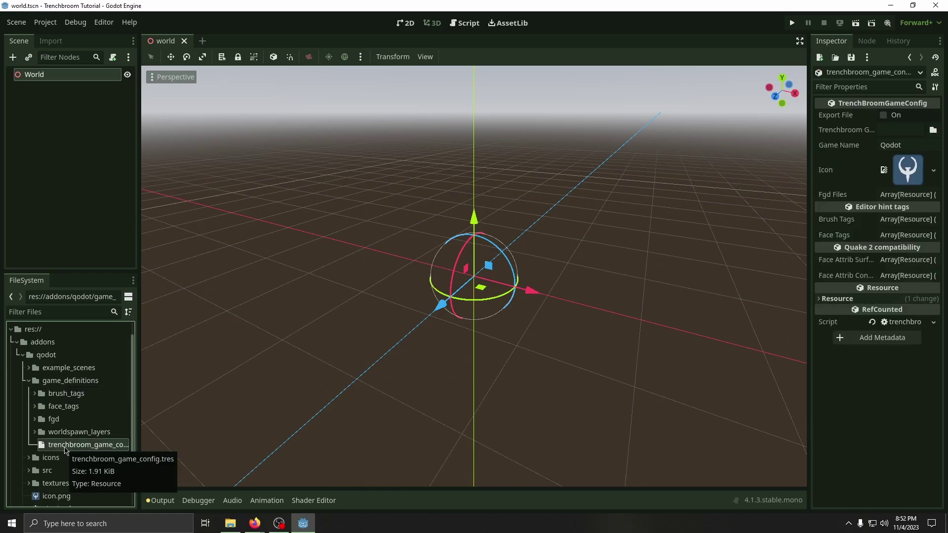
click(933, 131)
scroll(530, 276, down, 1)
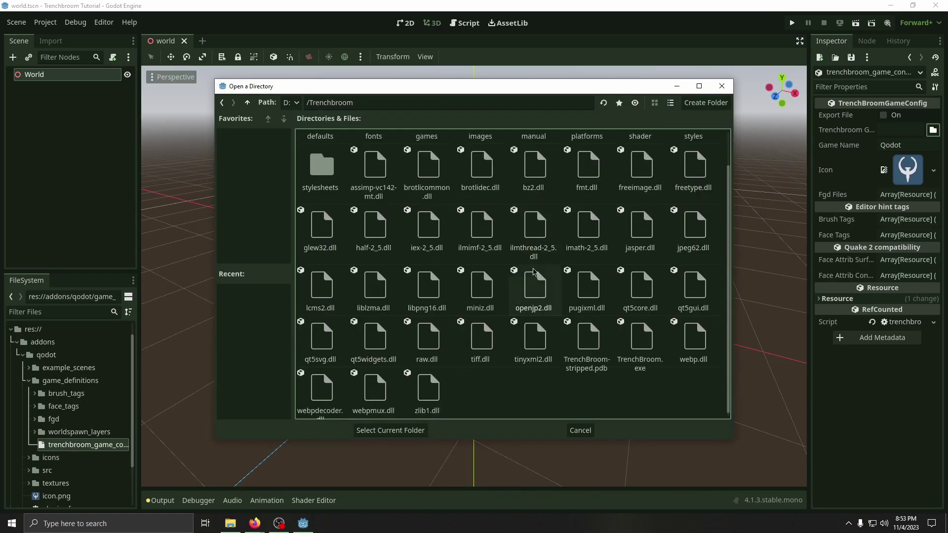
scroll(535, 296, up, 1)
double_click(427, 155)
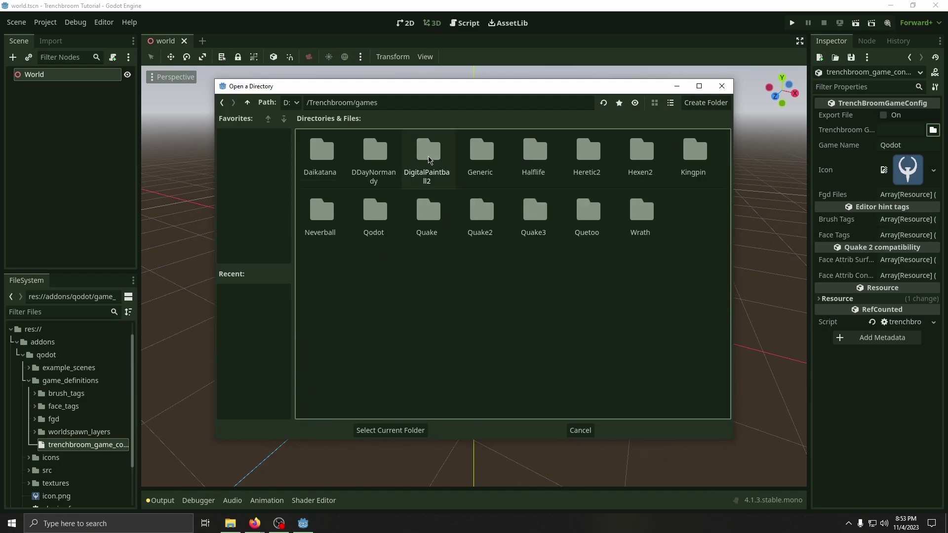
click(390, 431)
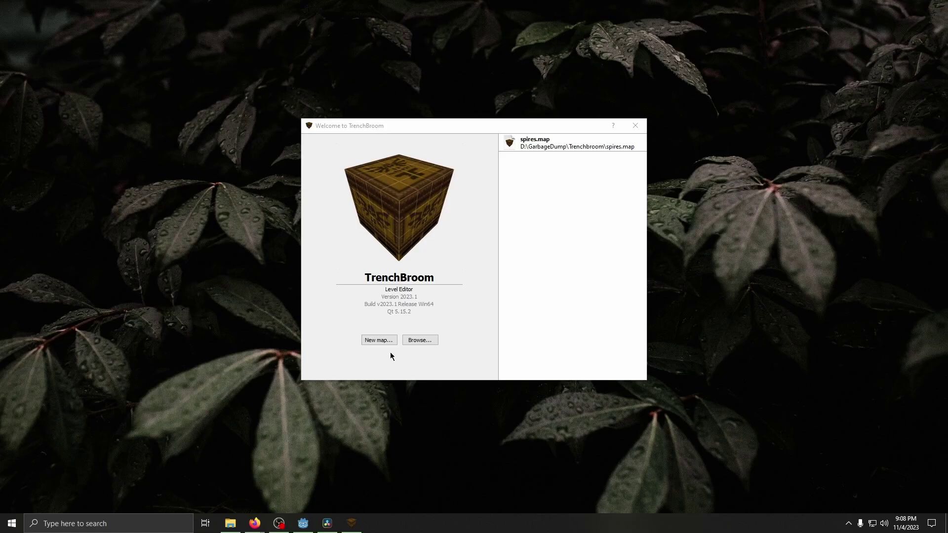
- In TrenchBroom, start a new map and set the Qodot game path in the preferences to the trenchbroom-tut project folder
click(378, 340)
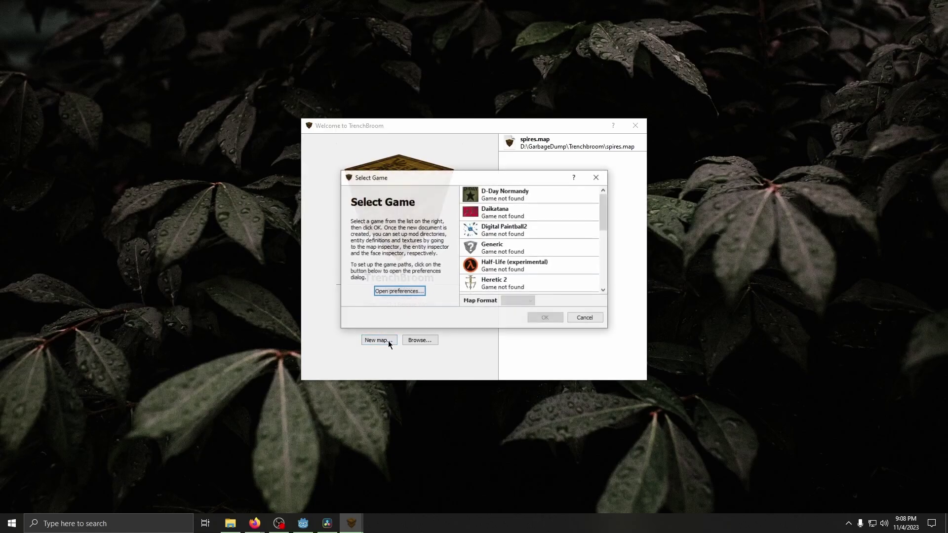
scroll(497, 249, down, 2)
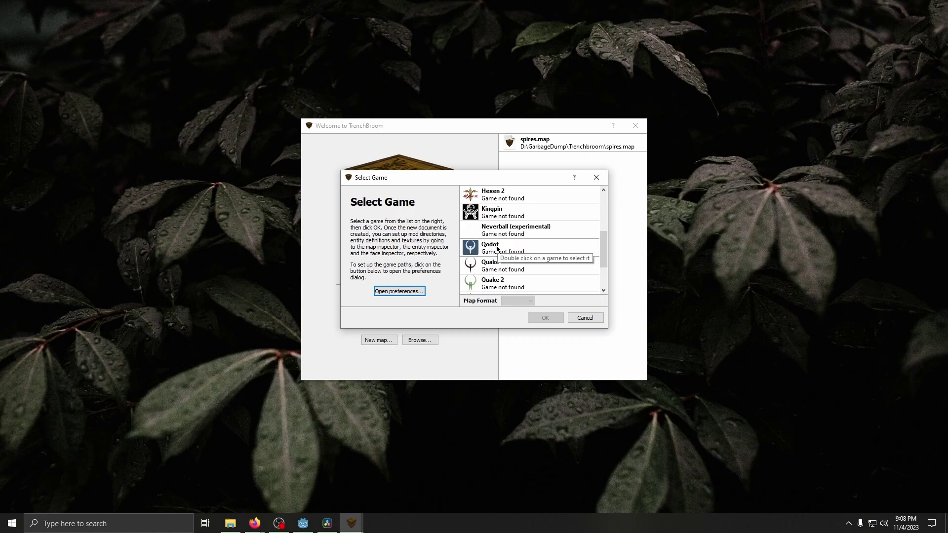
click(399, 292)
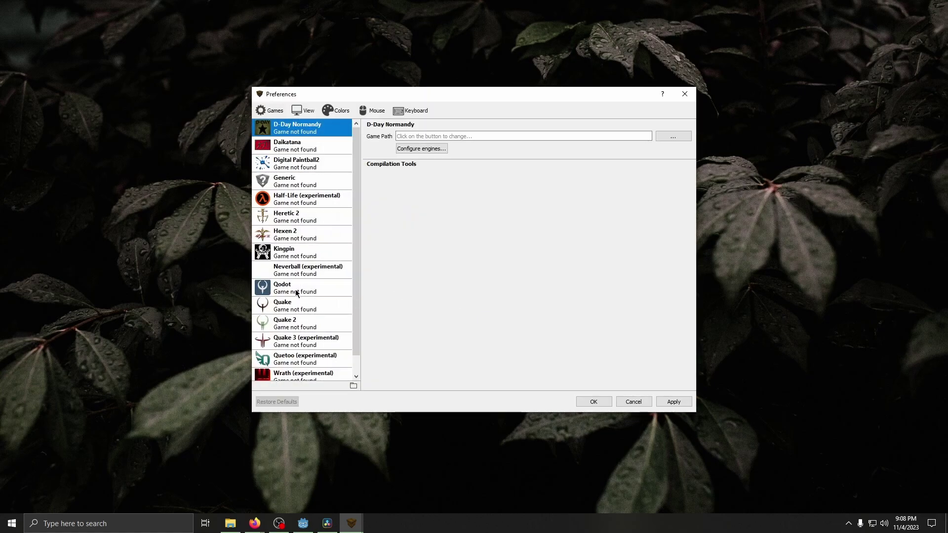
click(296, 291)
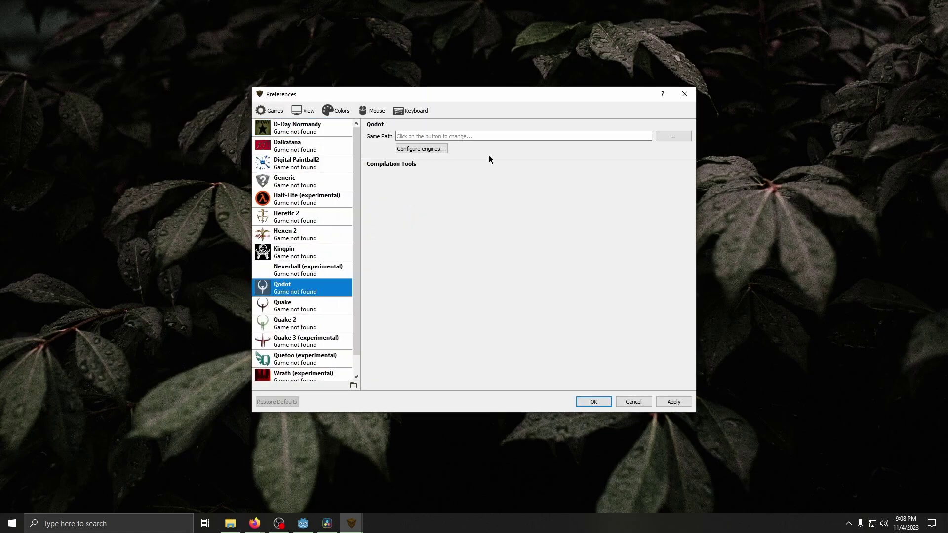
click(671, 137)
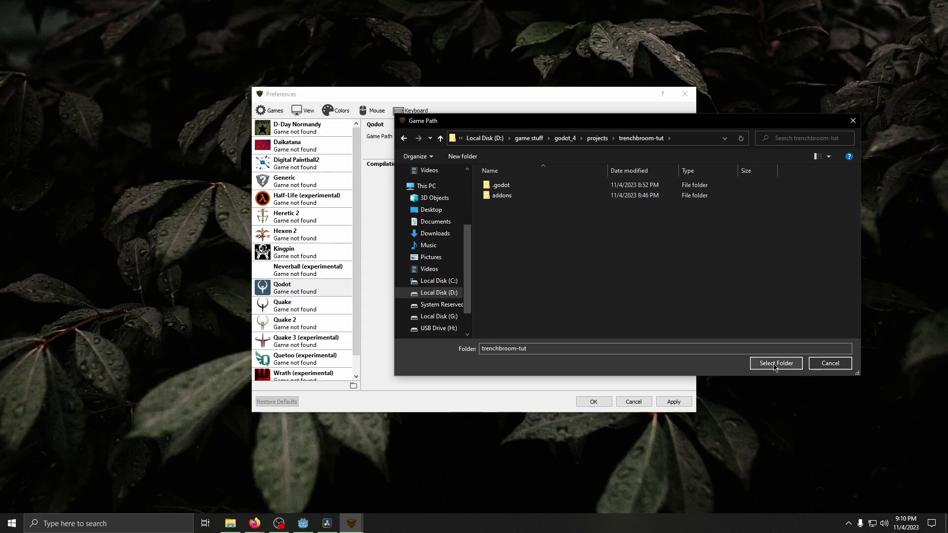
click(775, 364)
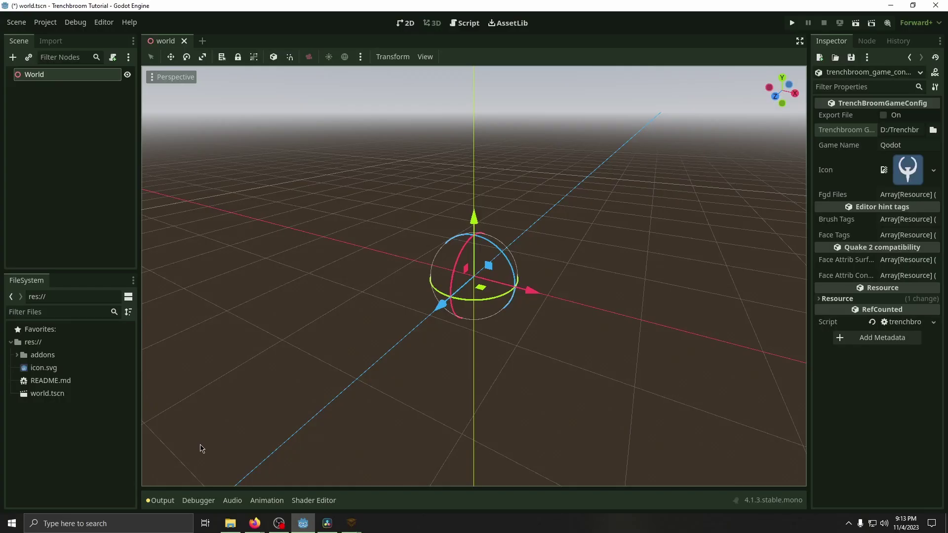
- In Godot, create a folder named textures in the project's root folder
right_click(85, 428)
click(131, 429)
text(textures)
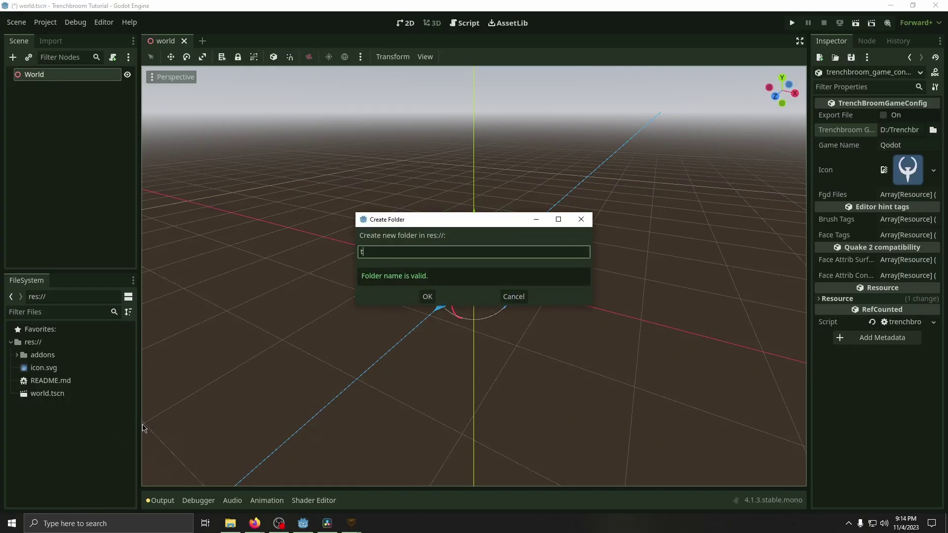
click(426, 296)
- Switch to itch.io in the browser, open the game assets listing and filter it by the psx tag
key(alt+Tab)
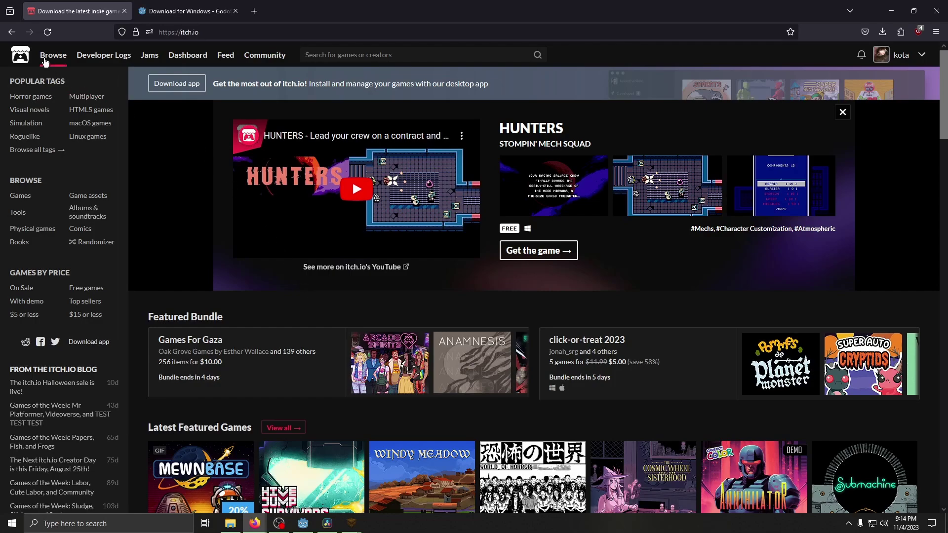
mouse_move(63, 64)
click(142, 77)
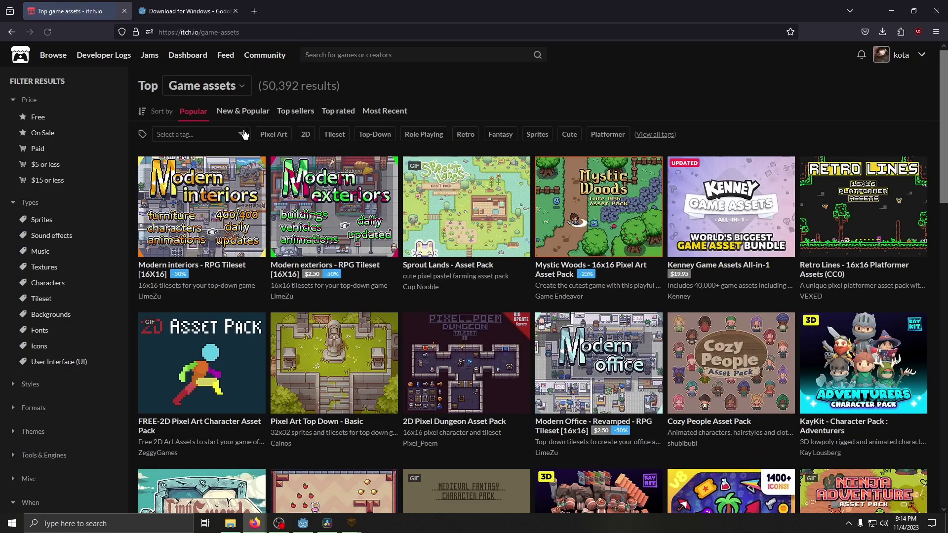
click(210, 133)
text(psx)
key(Return)
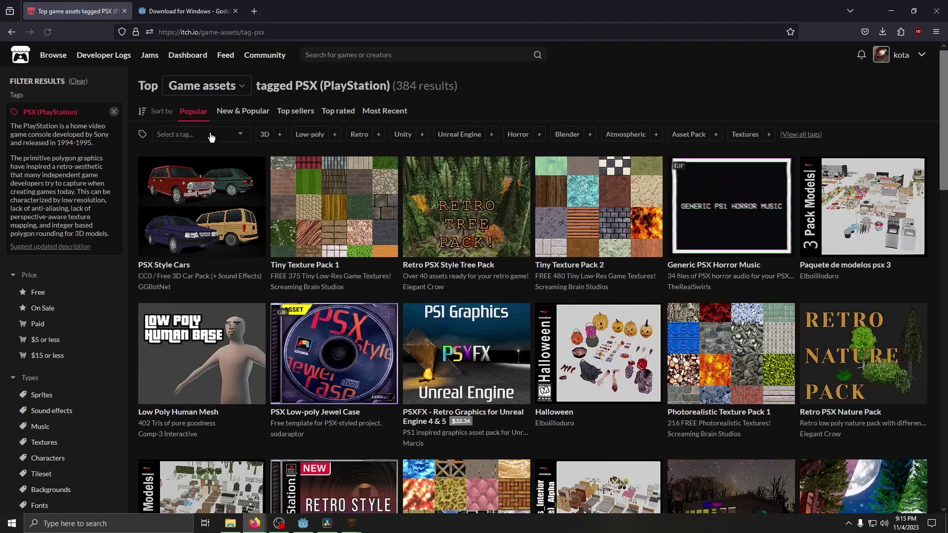
- Extract the 256x256 folder from the downloaded Tiny Texture Pack archive into the trenchbroom-tut project's textures folder
mouse_move(323, 224)
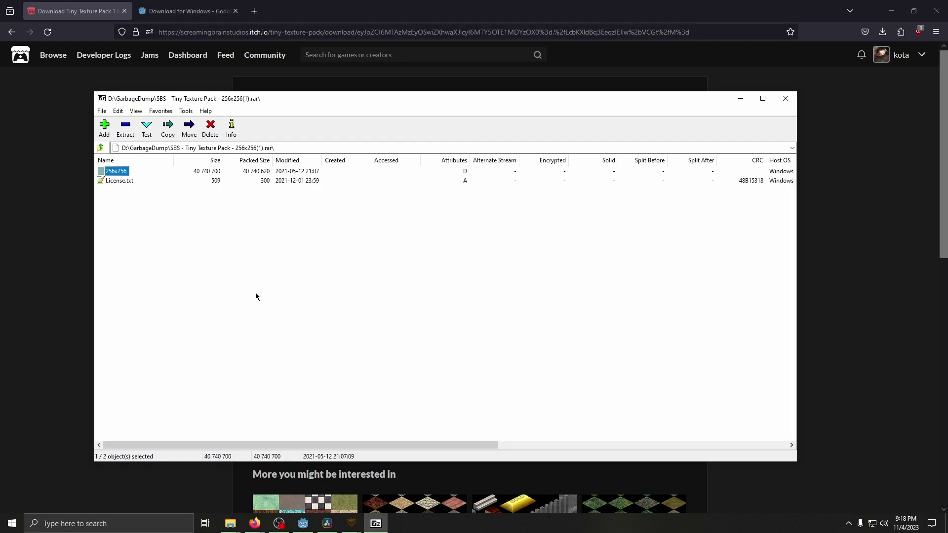
key(F5)
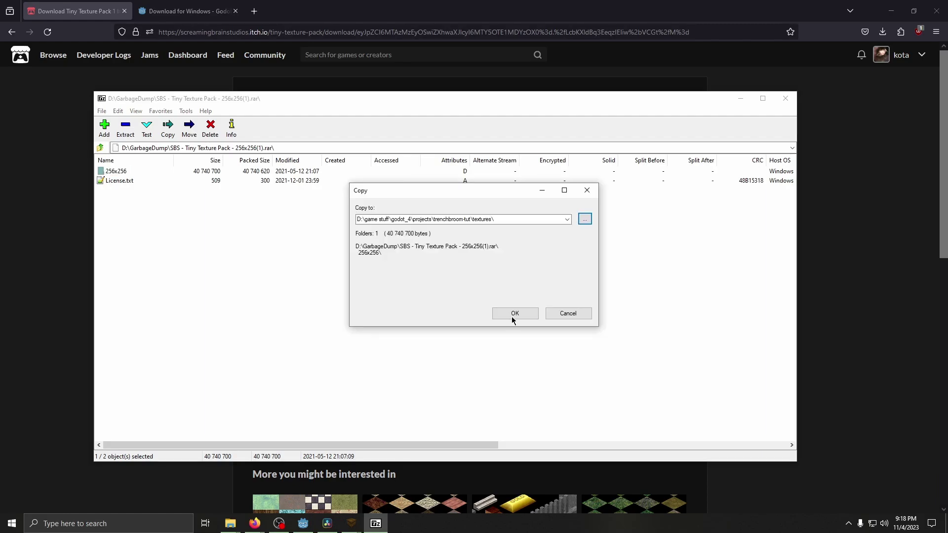
click(513, 313)
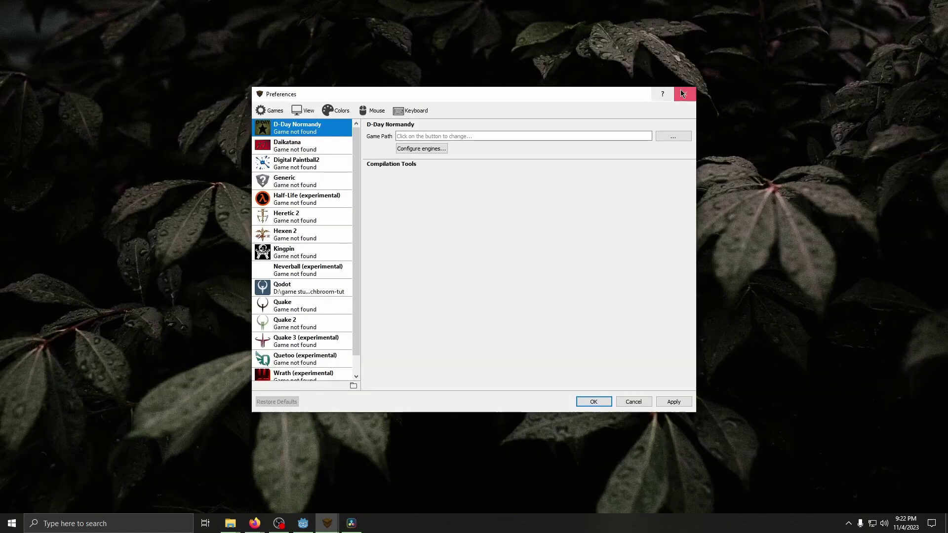
- In TrenchBroom, close the preferences and create a new map for the Qodot game
click(684, 94)
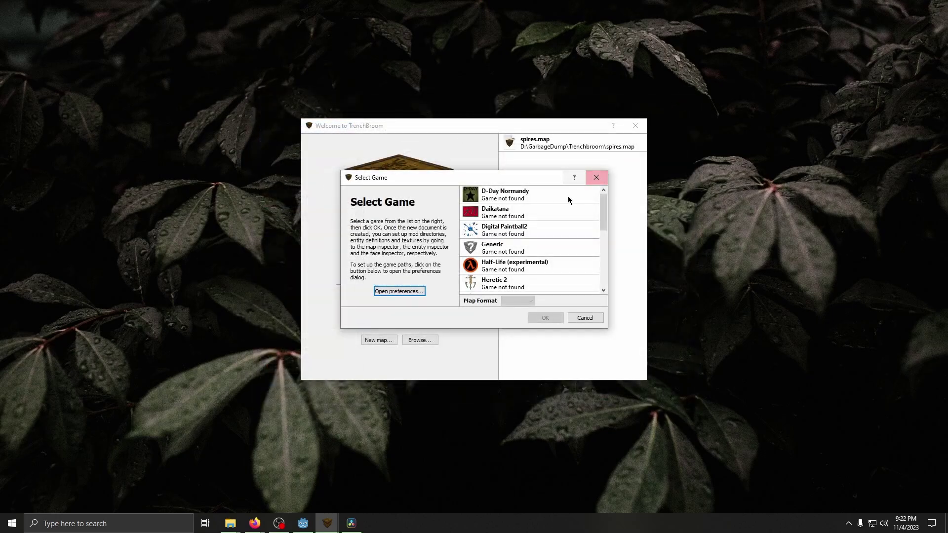
scroll(527, 244, down, 2)
double_click(524, 247)
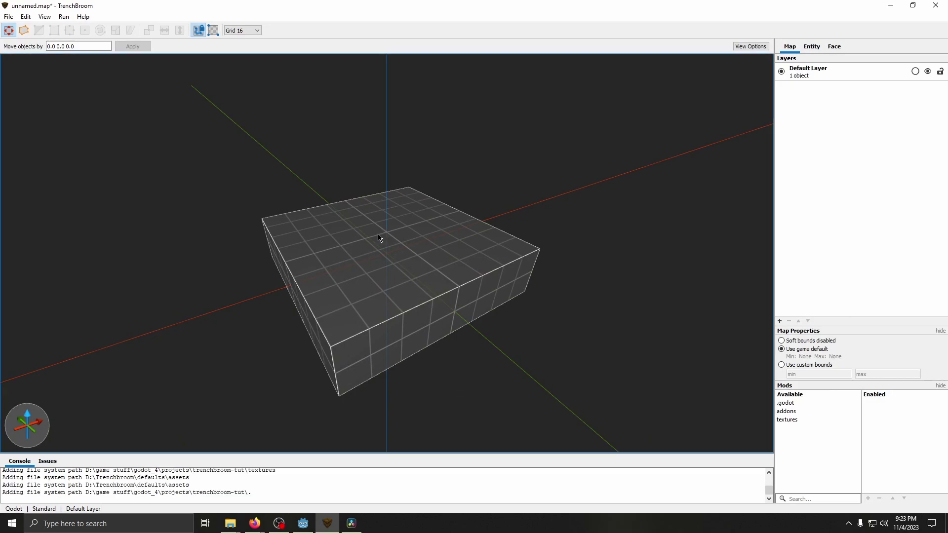
- Select the default brush and try moving it back and forth along each axis in grid steps
click(395, 241)
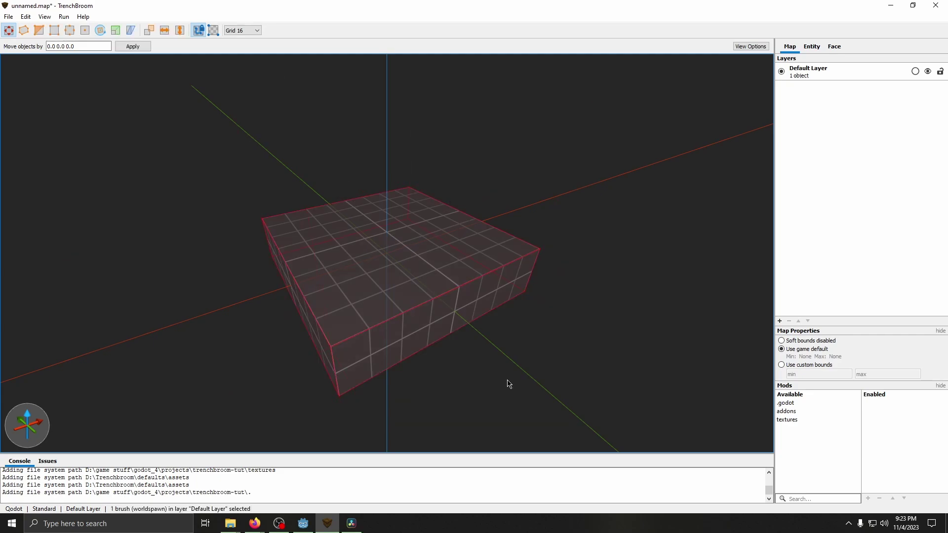
key(Up)
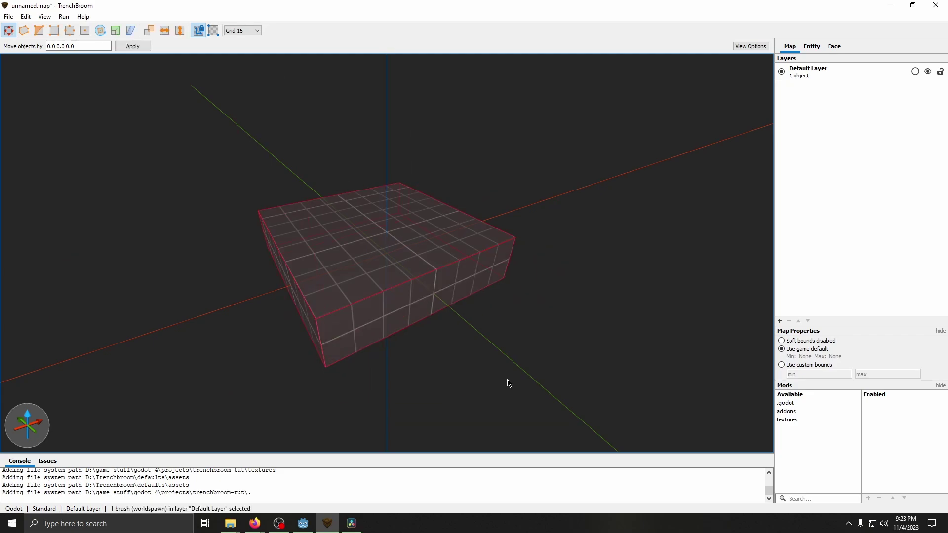
key(Down)
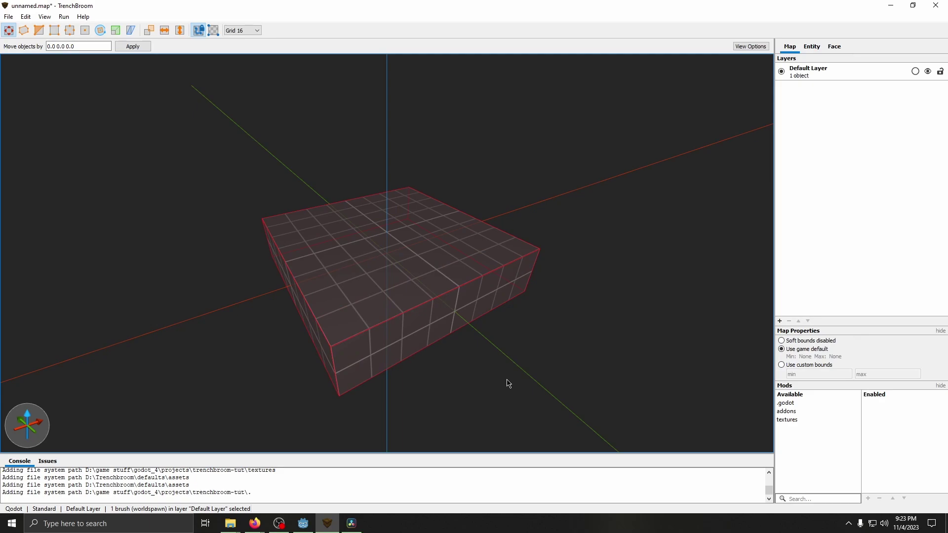
key(Left)
key(Right)
key(Right)
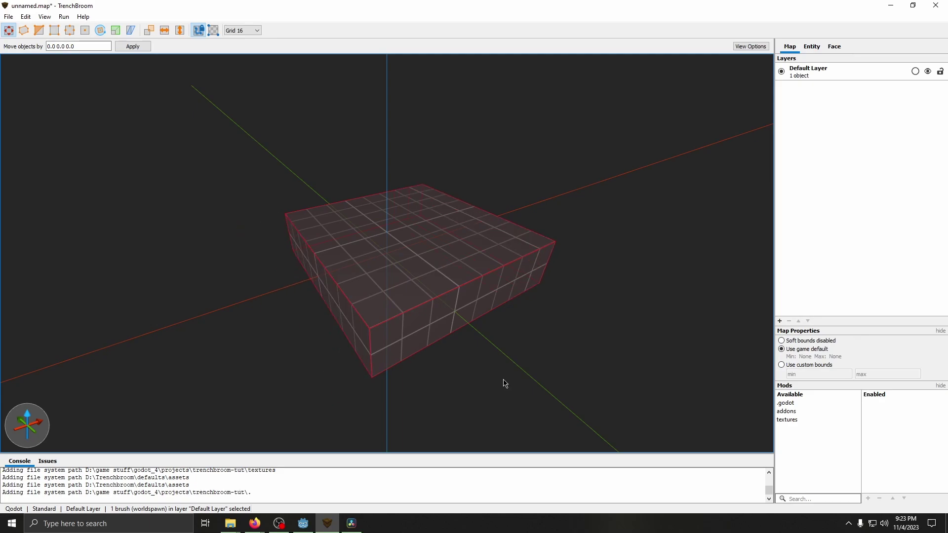
key(Left)
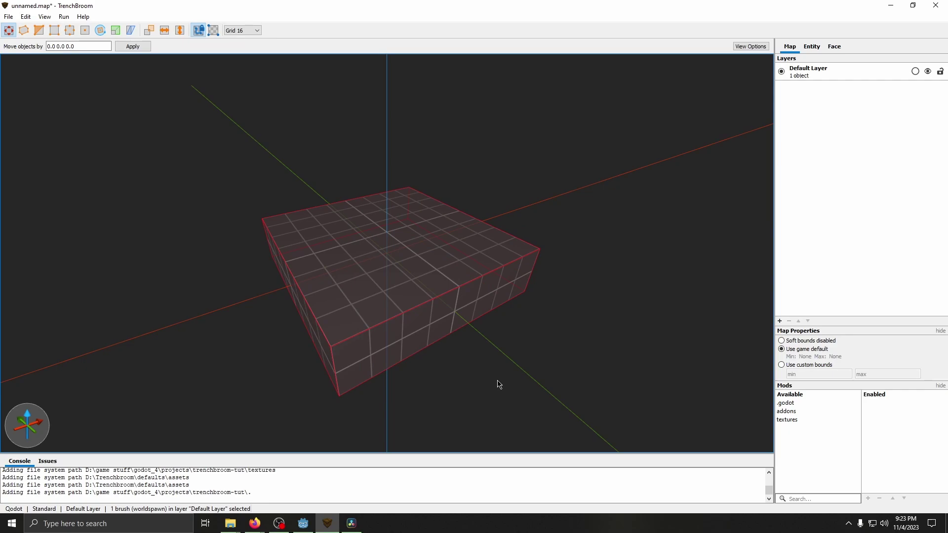
key(Page_Up)
key(Page_Up)
key(Page_Down)
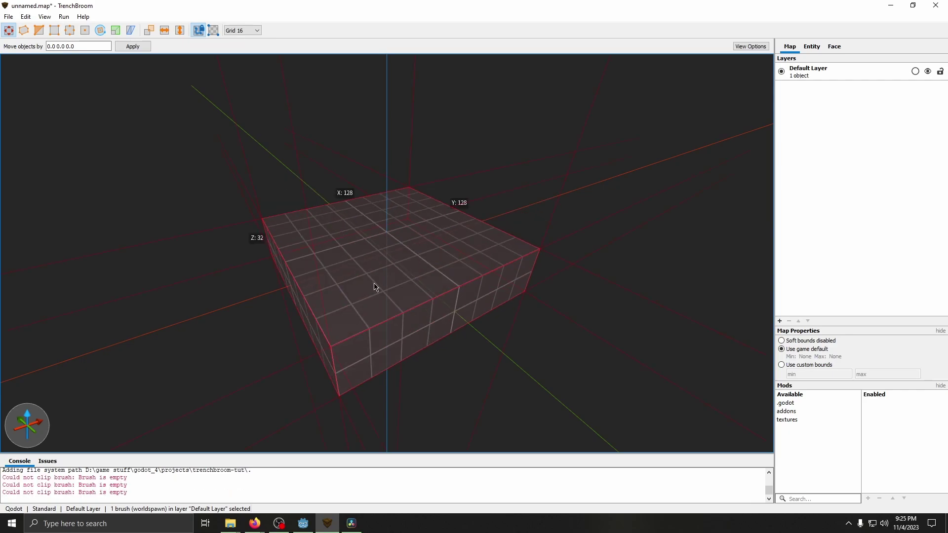
- Duplicate the brush and raise the copy in grid steps
key(ctrl+d)
key(Page_Up)
key(Page_Up)
key(Page_Up)
key(Page_Up)
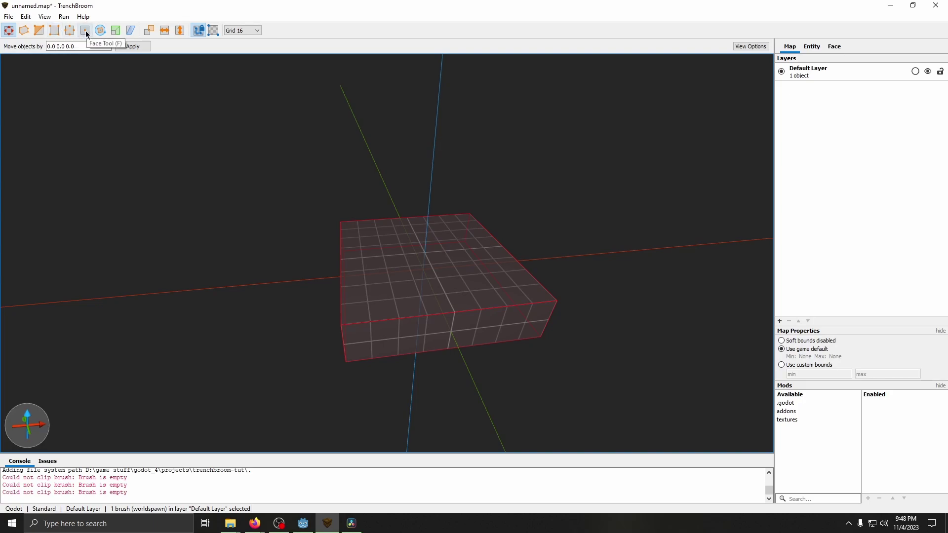
- Try reshaping the box brush by pulling on it with the Vertex, Edge and Face tools
click(55, 30)
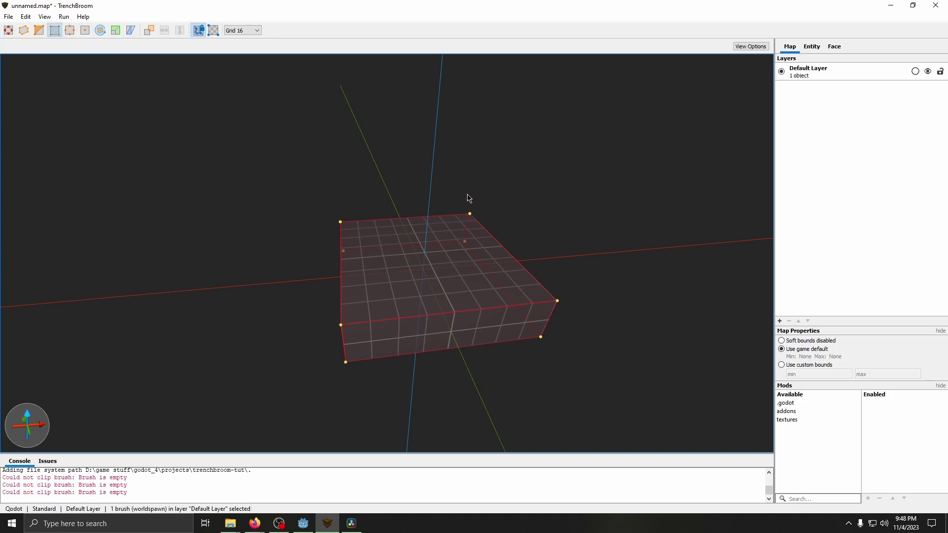
drag(470, 214, 442, 187)
click(70, 30)
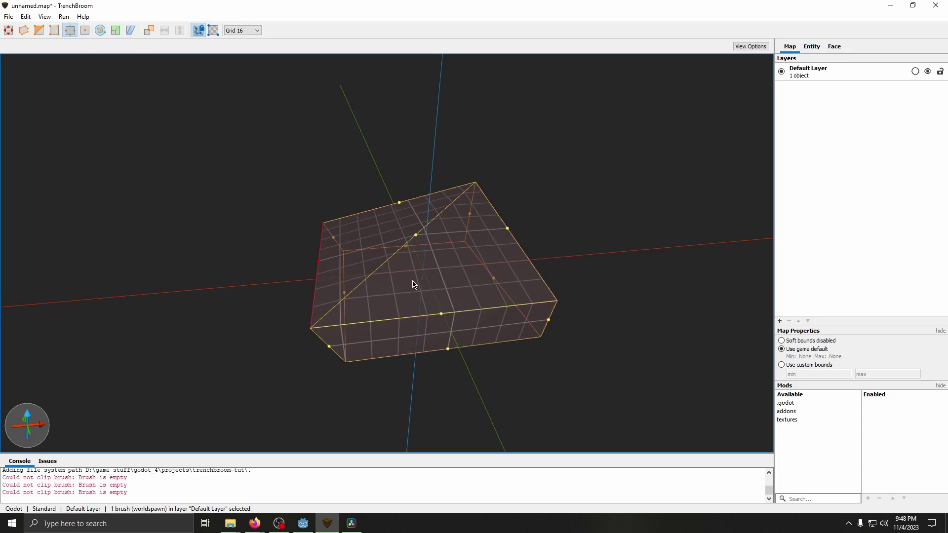
shift+drag(414, 284, 414, 285)
shift+drag(511, 308, 543, 309)
click(79, 33)
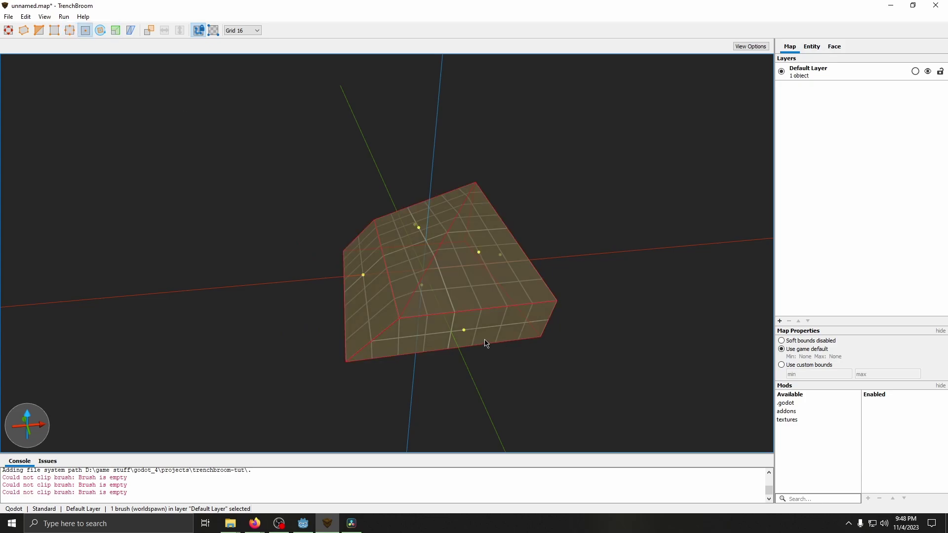
drag(464, 336, 599, 406)
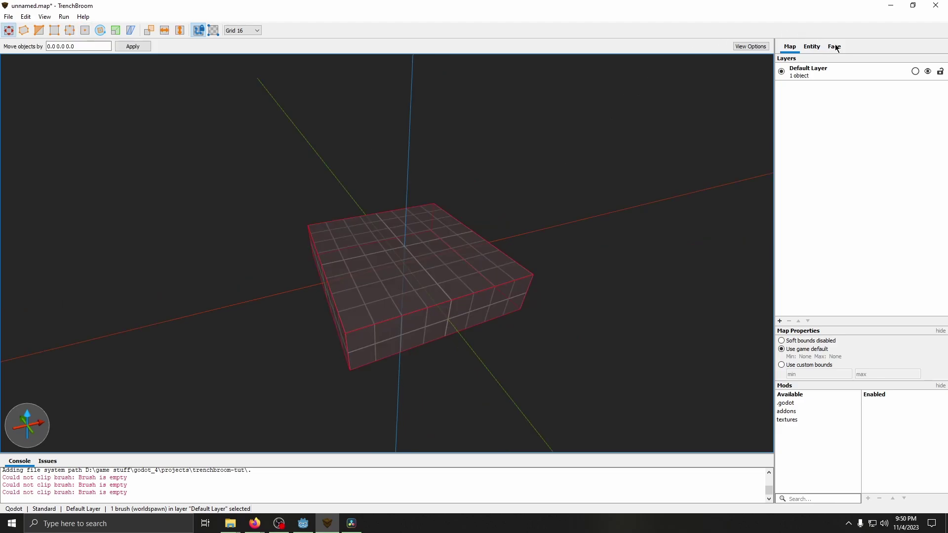
- Enable the Bricks, Grass and Roofs texture collections from textures\256x256
click(834, 47)
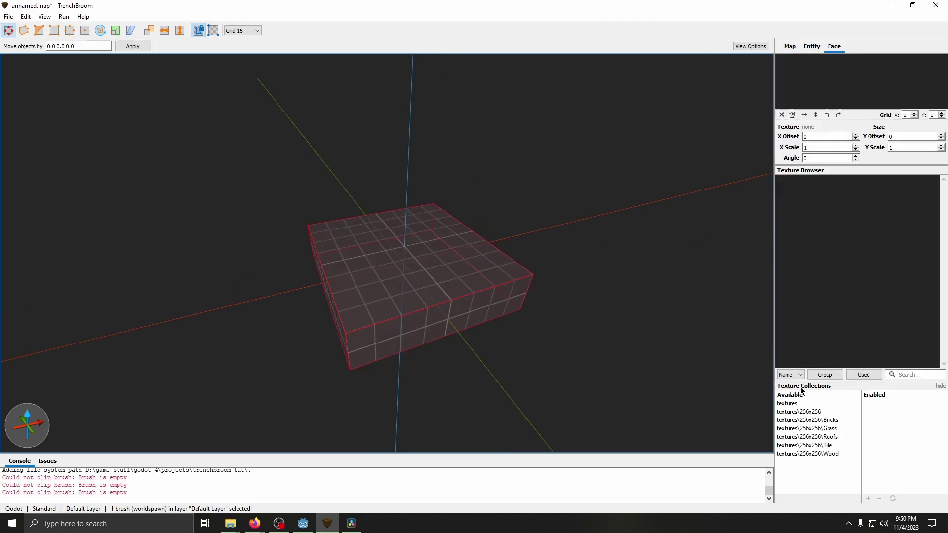
double_click(812, 420)
double_click(820, 420)
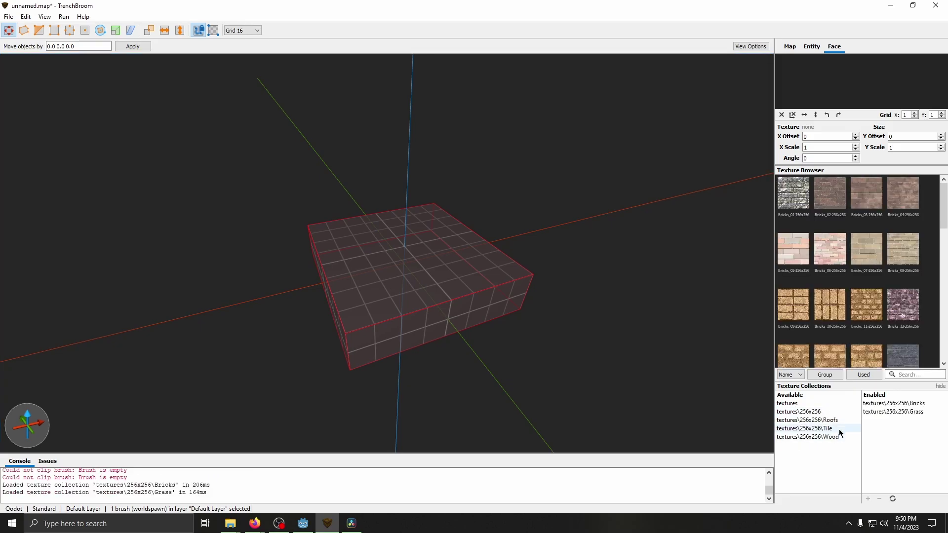
double_click(832, 421)
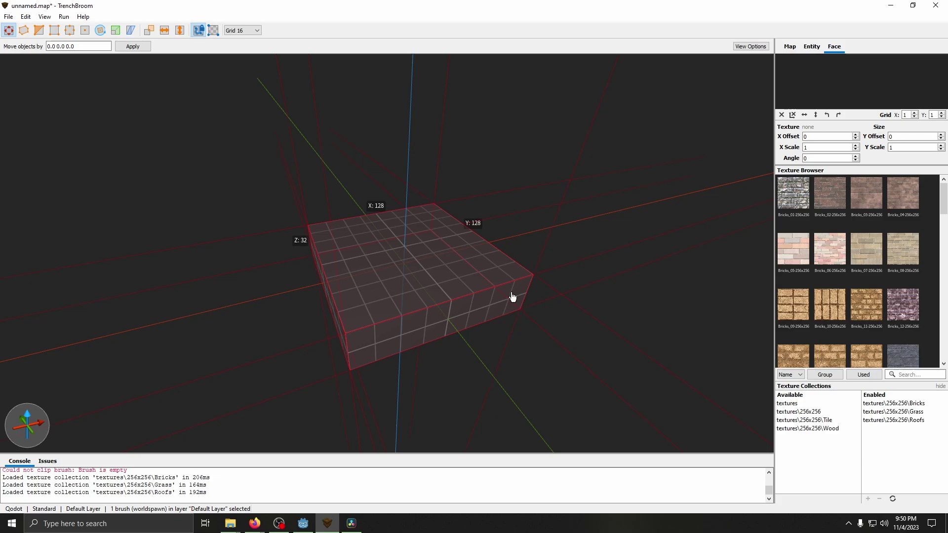
- Try the Roofs_23-256x256 texture on the whole brush, and Roofs_18-256x256 and Roofs_17-256x256 on its top face only
scroll(857, 192, down, 15)
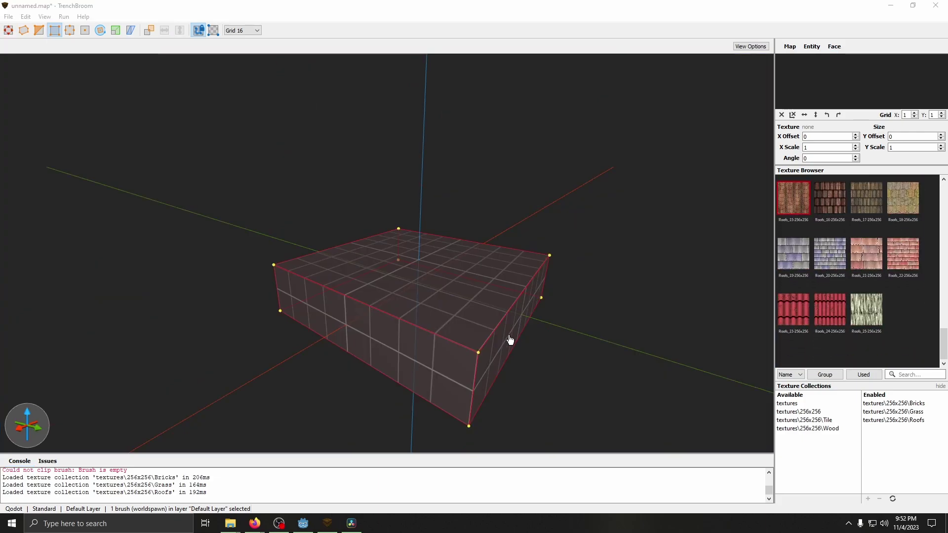
click(793, 310)
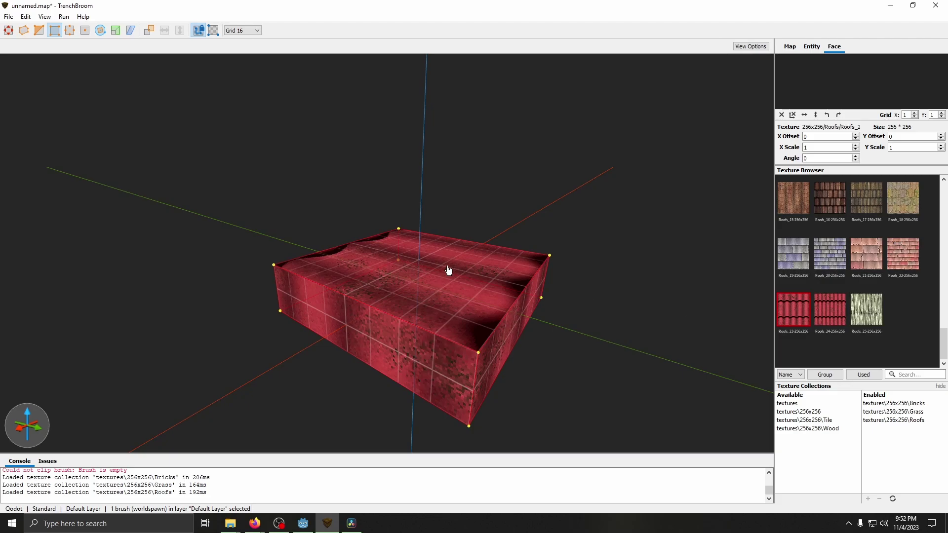
shift+click(413, 270)
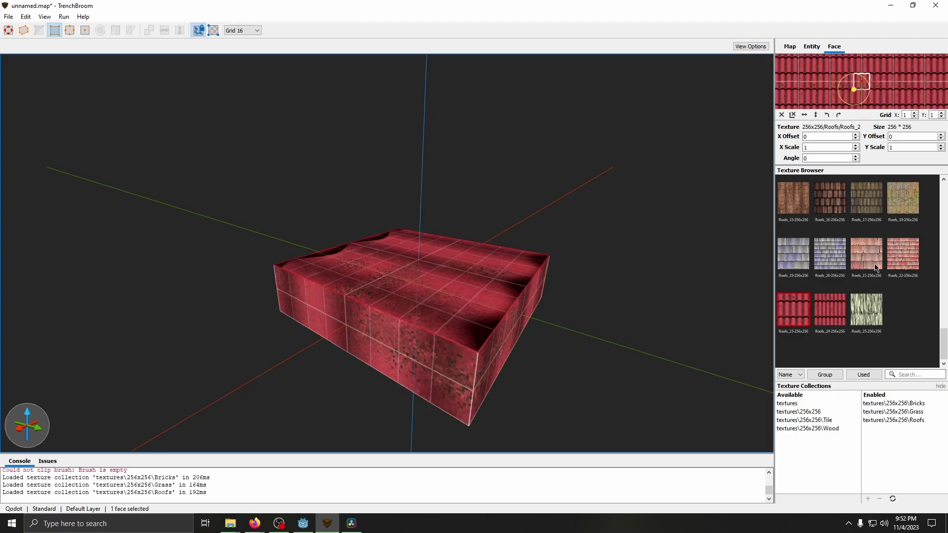
click(897, 202)
click(858, 205)
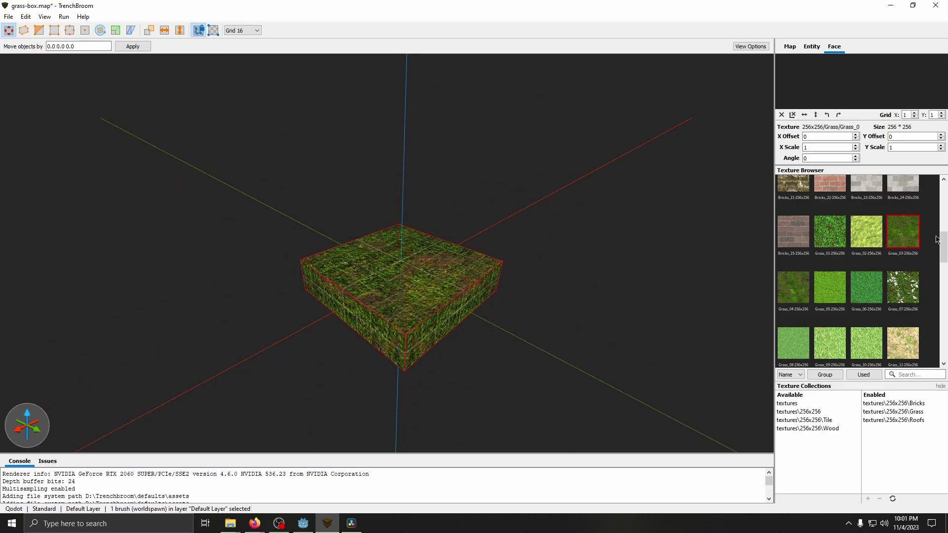
- Build a second, smaller grass brush on top of the large grass base
key(f)
mouse_move(556, 260)
right_down()
mouse_move(528, 288)
mouse_move(481, 250)
mouse_move(611, 232)
mouse_move(523, 233)
right_up()
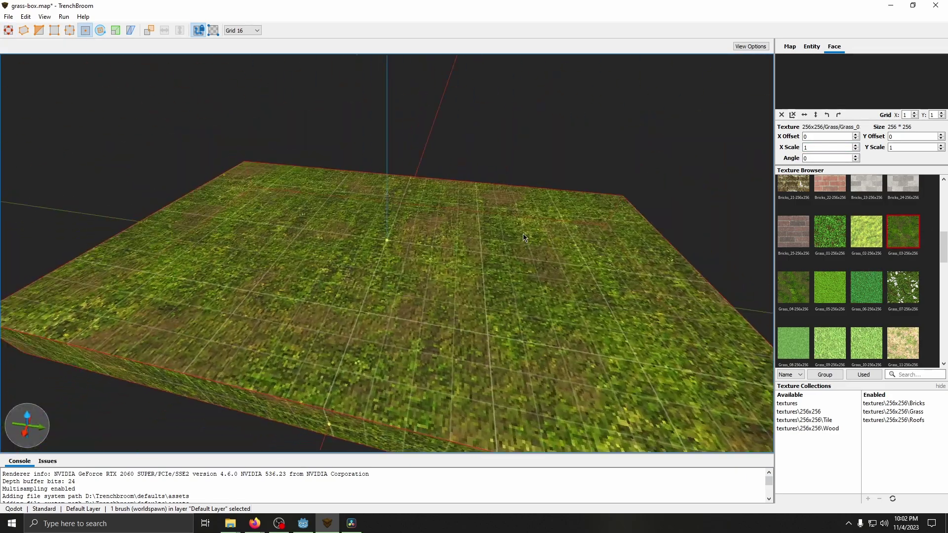
click(8, 30)
mouse_move(186, 177)
right_down()
mouse_move(412, 207)
mouse_move(445, 276)
mouse_move(366, 252)
mouse_move(555, 307)
mouse_move(691, 296)
right_up()
scroll(861, 295, up, 5)
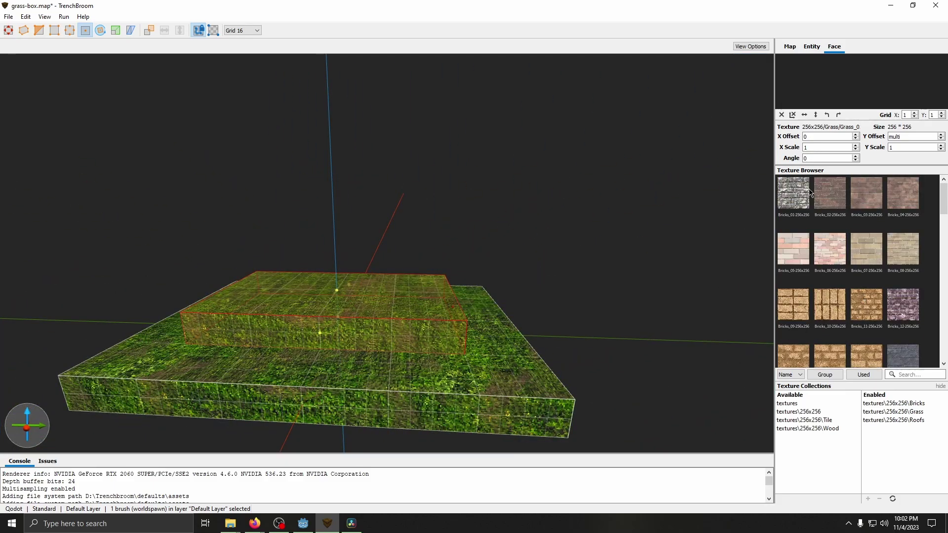
- Texture the upper brush with Bricks_01-256x256 and extend the brushwork upward to form the cabin
click(793, 193)
right_drag(479, 216, 466, 236)
key(Escape)
click(466, 235)
mouse_move(454, 217)
shift+mouse_down()
mouse_move(449, 203)
mouse_move(426, 214)
mouse_move(522, 178)
shift+mouse_up()
right_drag(522, 179, 425, 212)
- Shape the brush above the brick walls into a gable roof with the Edge tool and texture it with Roofs_01-256x256
key(e)
mouse_move(342, 249)
right_down()
mouse_move(432, 142)
mouse_move(361, 192)
mouse_move(375, 130)
mouse_move(527, 307)
mouse_move(398, 190)
mouse_move(417, 191)
mouse_move(454, 266)
mouse_move(525, 250)
right_up()
scroll(800, 272, down, 5)
click(793, 319)
scroll(795, 296, down, 2)
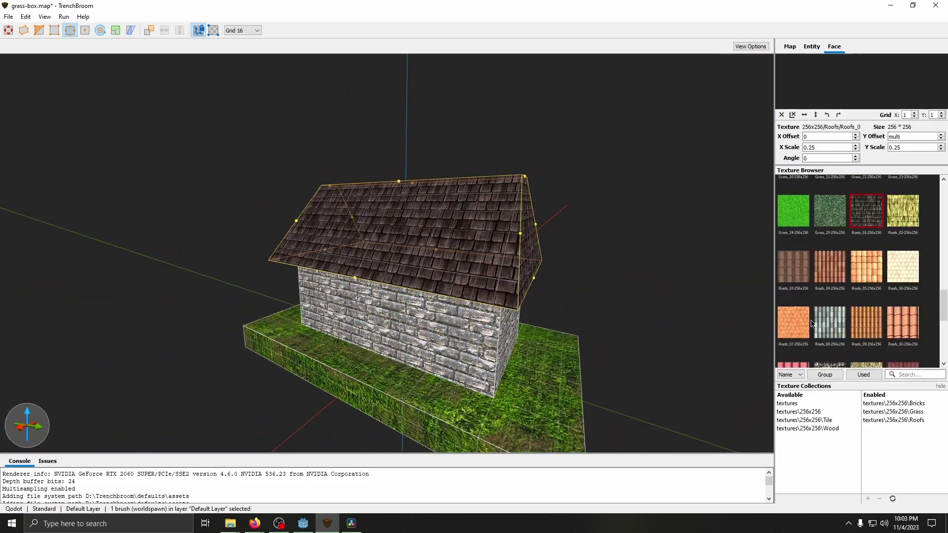
- Try Roofs_07-256x256, Roofs_03-256x256 and other tile textures on the roof, and return to Roofs_01-256x256
click(794, 319)
click(802, 261)
scroll(863, 222, up, 2)
click(830, 267)
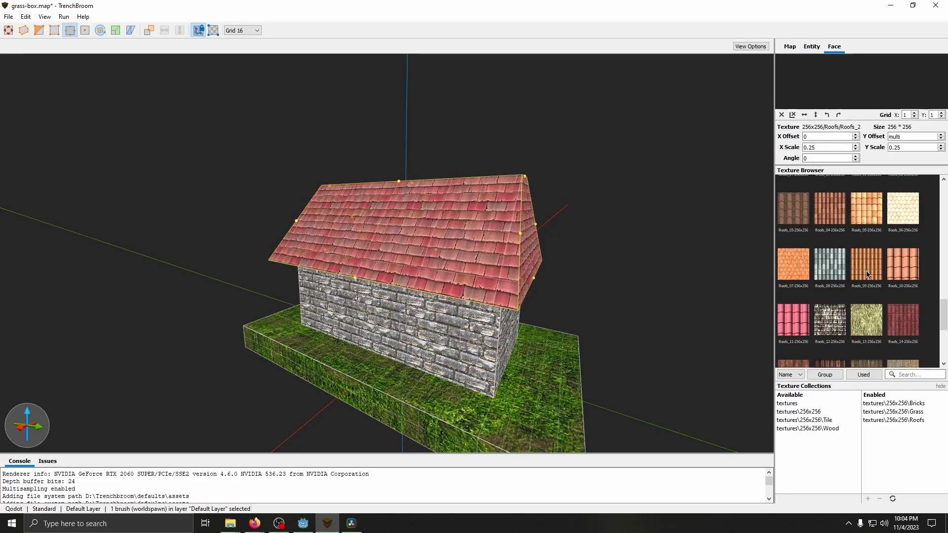
click(863, 222)
right_drag(445, 247, 538, 253)
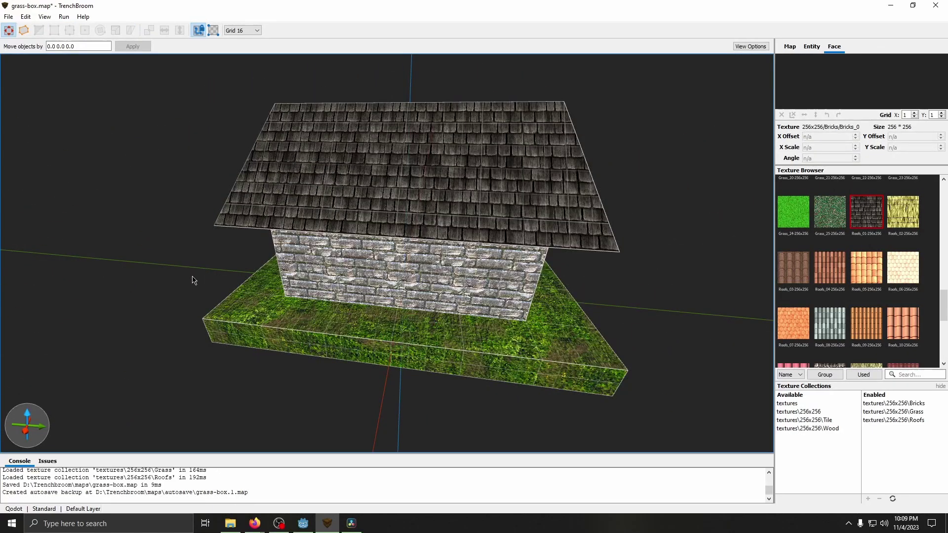
- Start exporting the cabin as a map file and go to the folder D:\game stuff\godot_4\projects\trenchbroom-tut
click(8, 17)
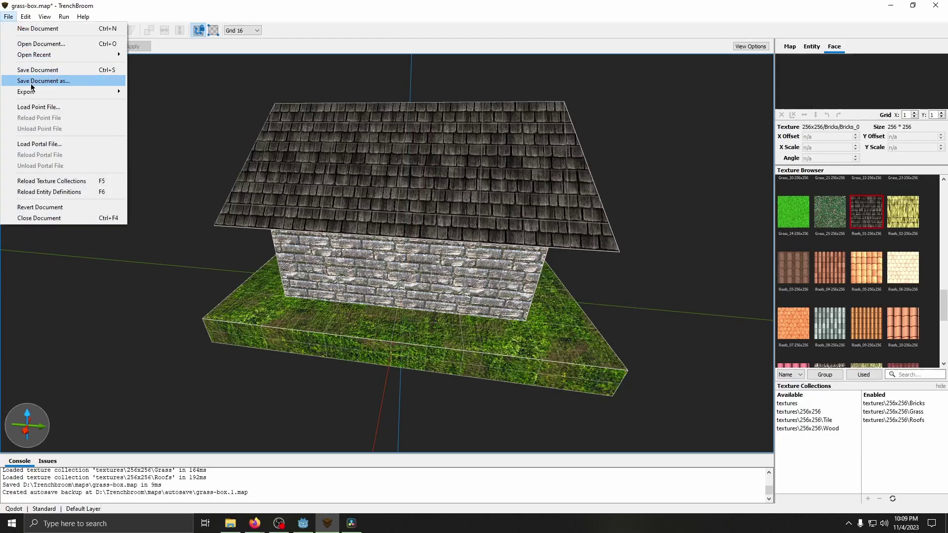
mouse_move(99, 92)
click(149, 102)
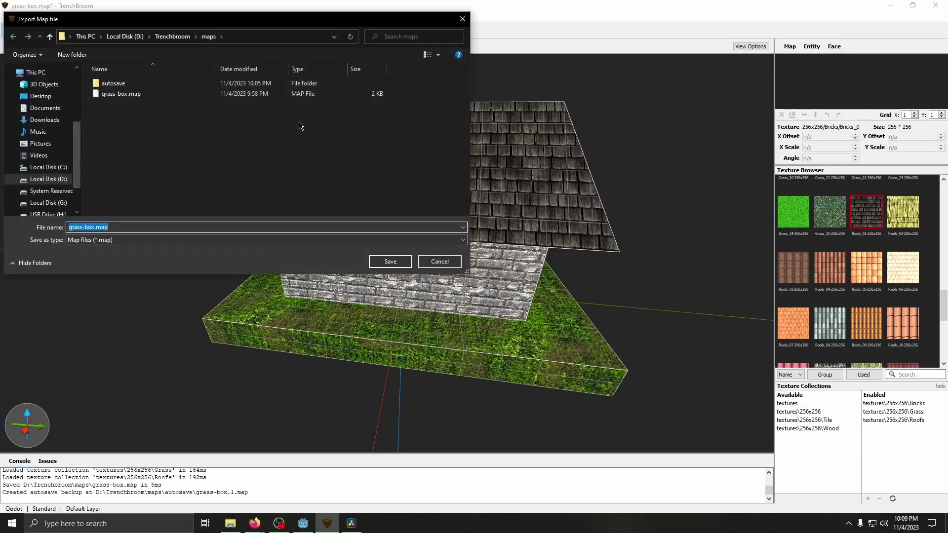
click(243, 36)
text(D:\game stuff\godot_4\projects\trenchbroom-tut)
key(Return)
- Create a folder named maps in the project folder and export the map into it as cabin.map
right_click(145, 147)
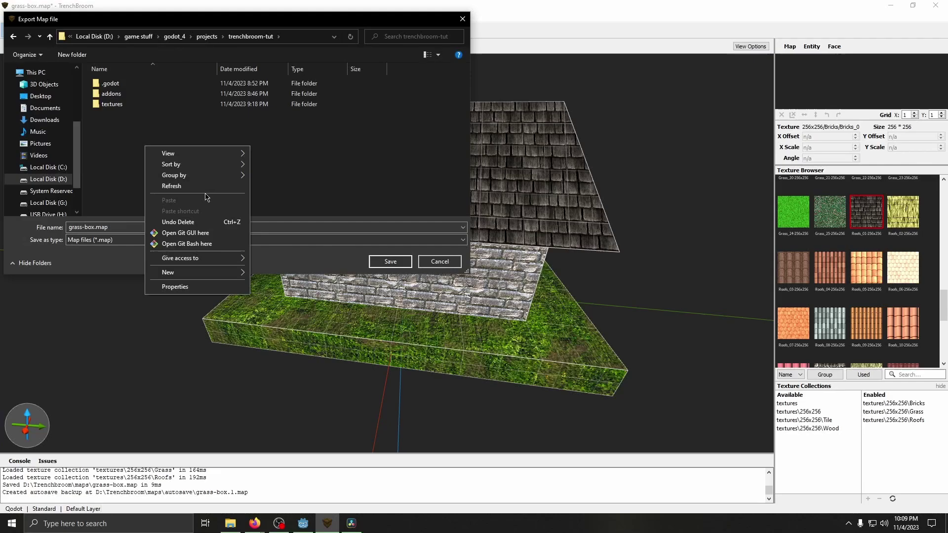
mouse_move(196, 271)
click(269, 272)
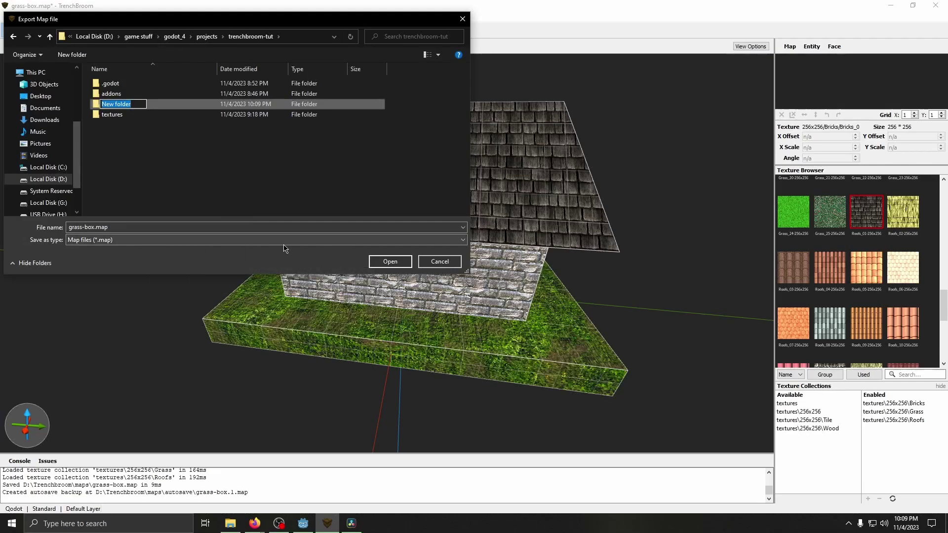
key(Return)
double_click(117, 104)
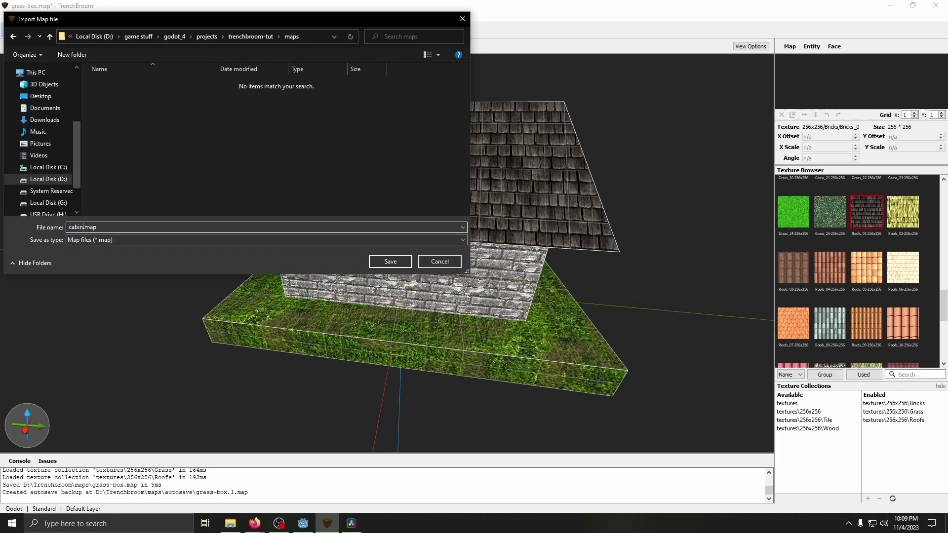
click(384, 262)
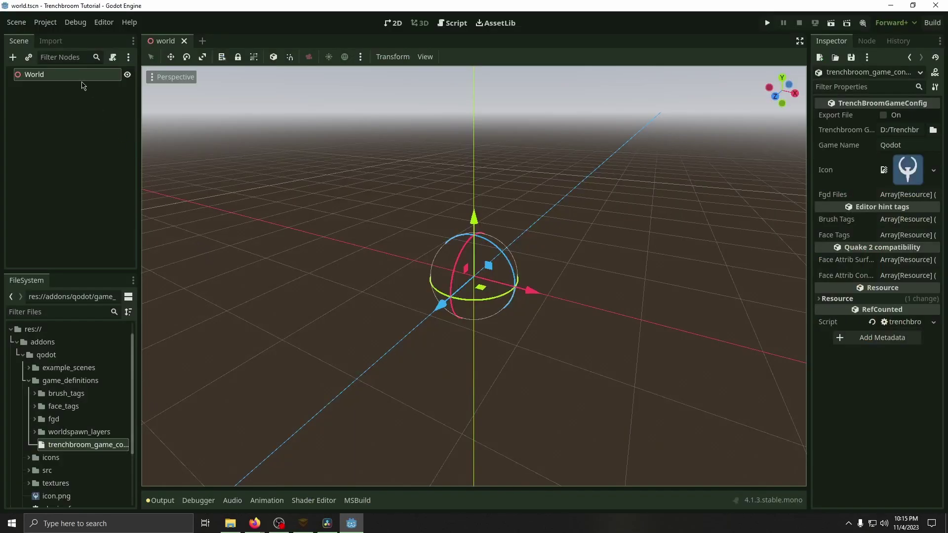
- In Godot, create a C# solution for the Trenchbroom Tutorial project
click(43, 20)
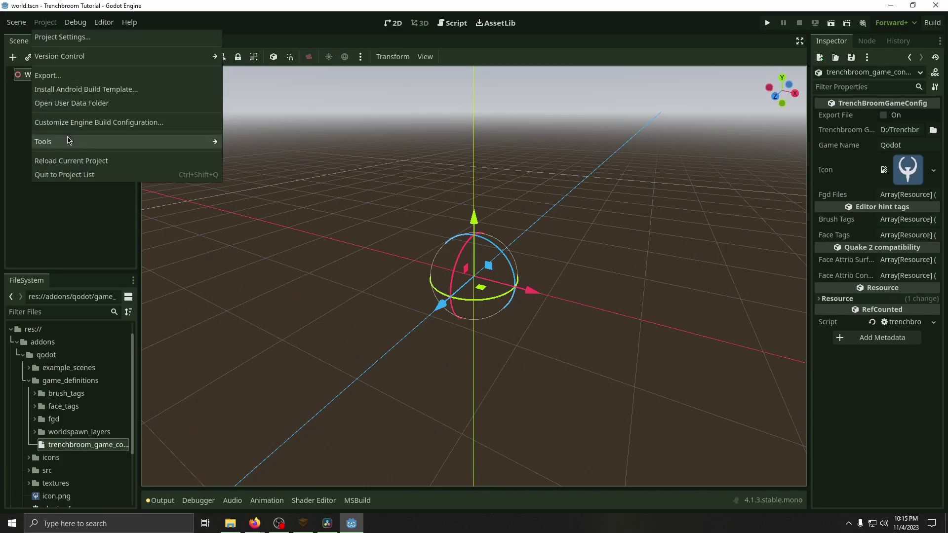
mouse_move(68, 141)
mouse_move(250, 158)
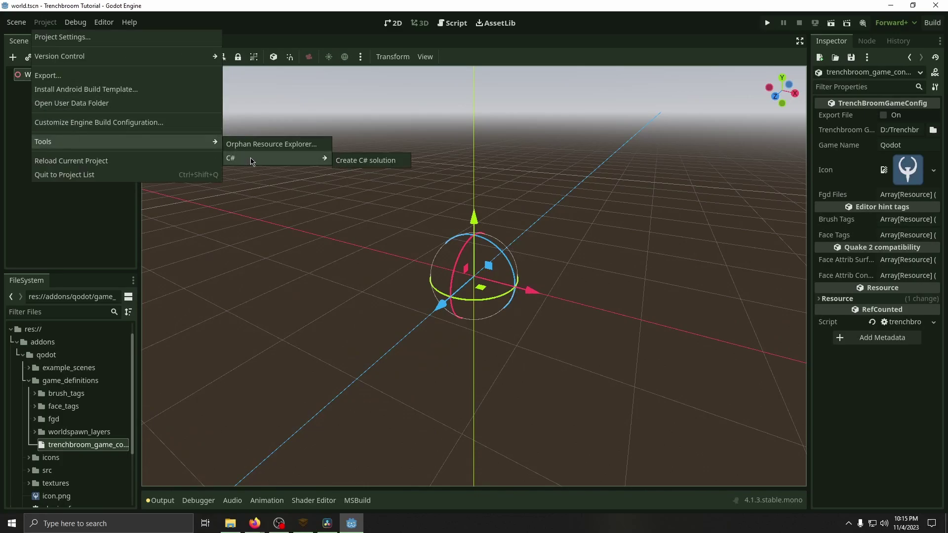
click(352, 161)
click(451, 282)
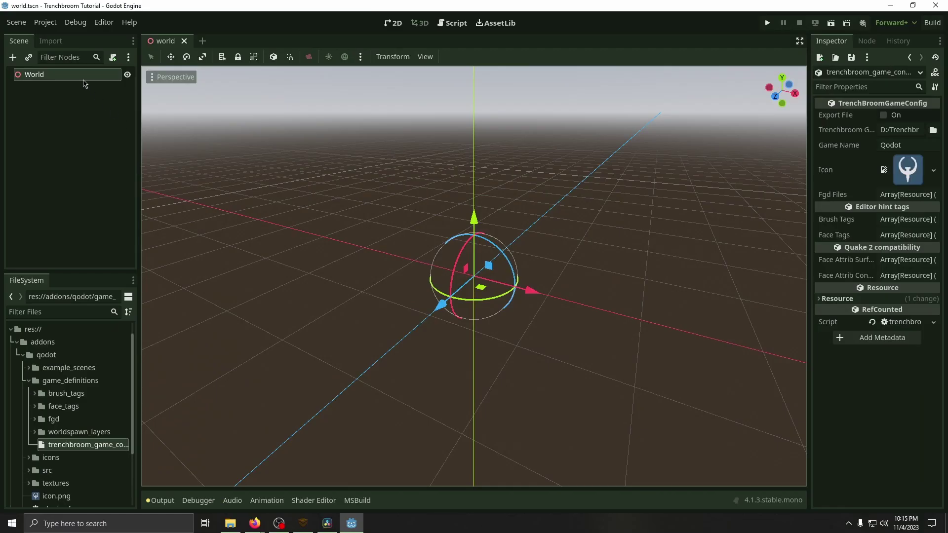
- Enable the Qodot plugin in the project settings and close the settings
click(45, 23)
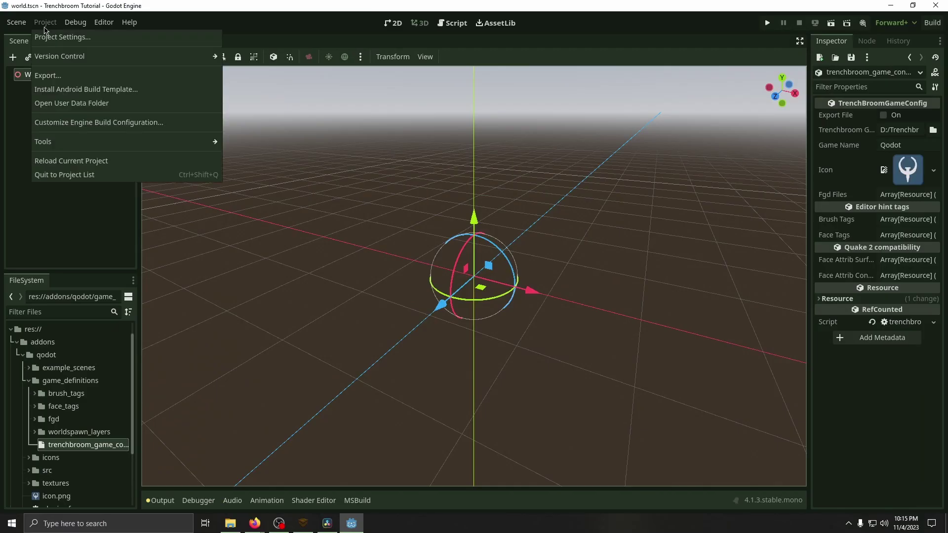
click(50, 37)
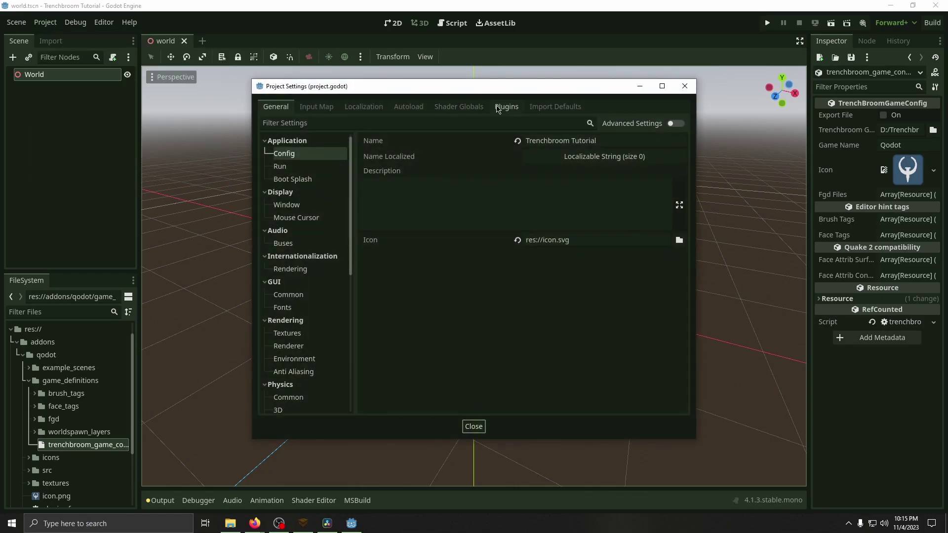
click(508, 107)
click(634, 155)
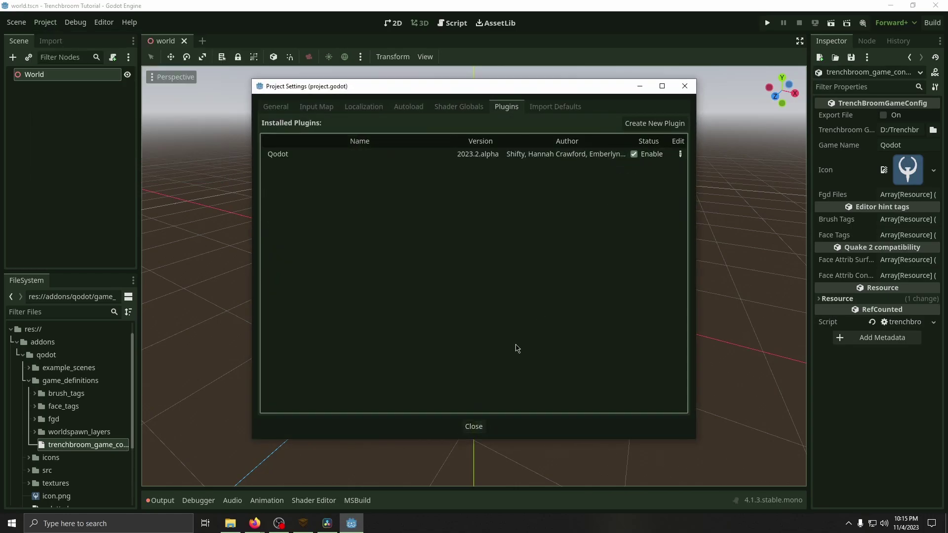
click(470, 426)
- Add a QodotMap node as a child of the World node
click(13, 57)
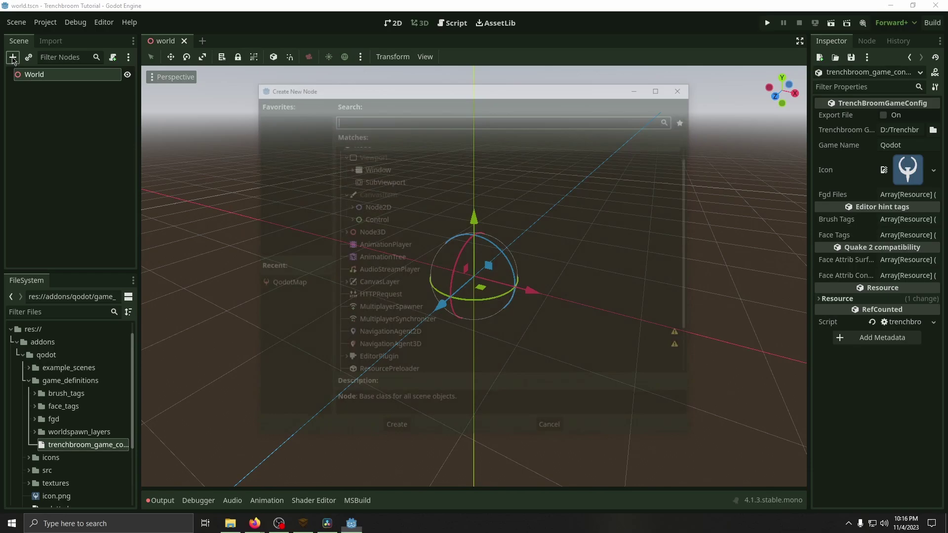
text(Qodot)
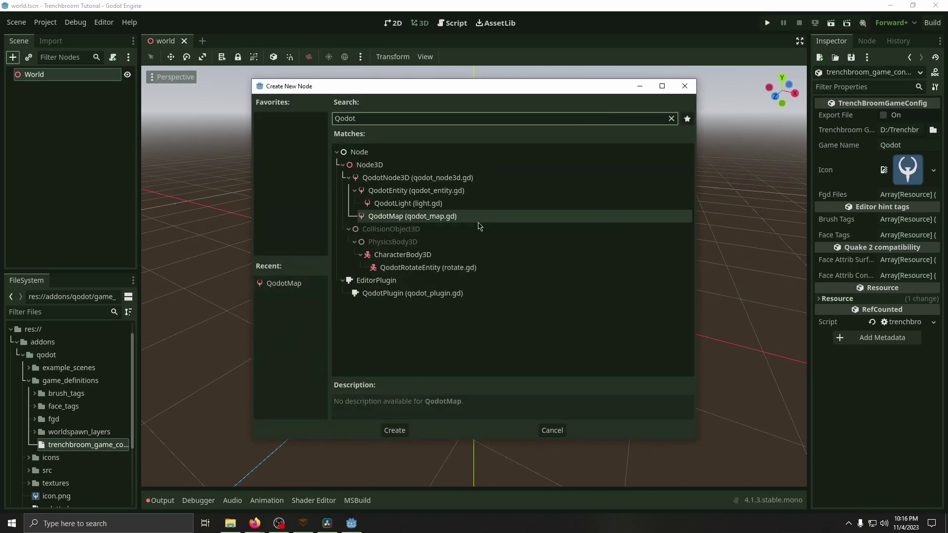
double_click(476, 220)
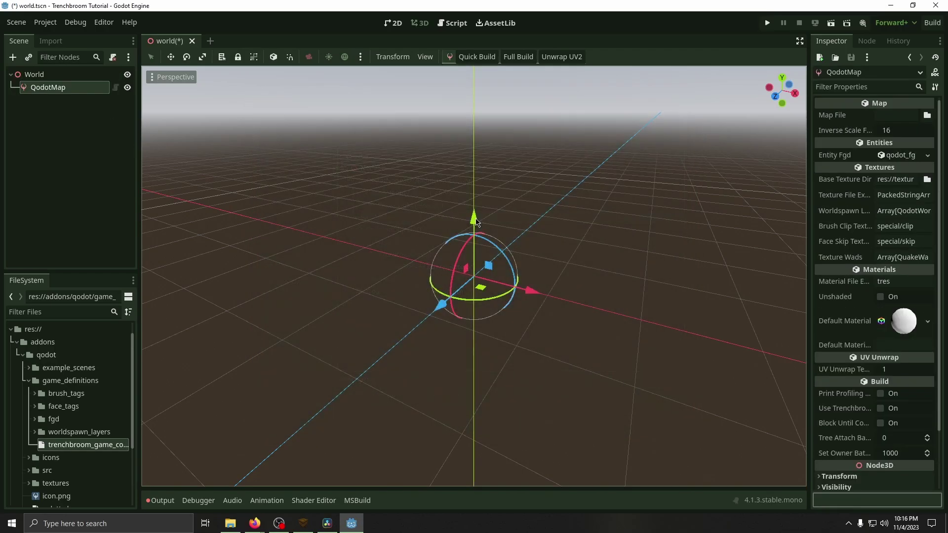
- Set the QodotMap node's map file to cabin.map from the maps folder and run a Full Build of the map
click(928, 116)
double_click(375, 163)
double_click(333, 168)
click(516, 57)
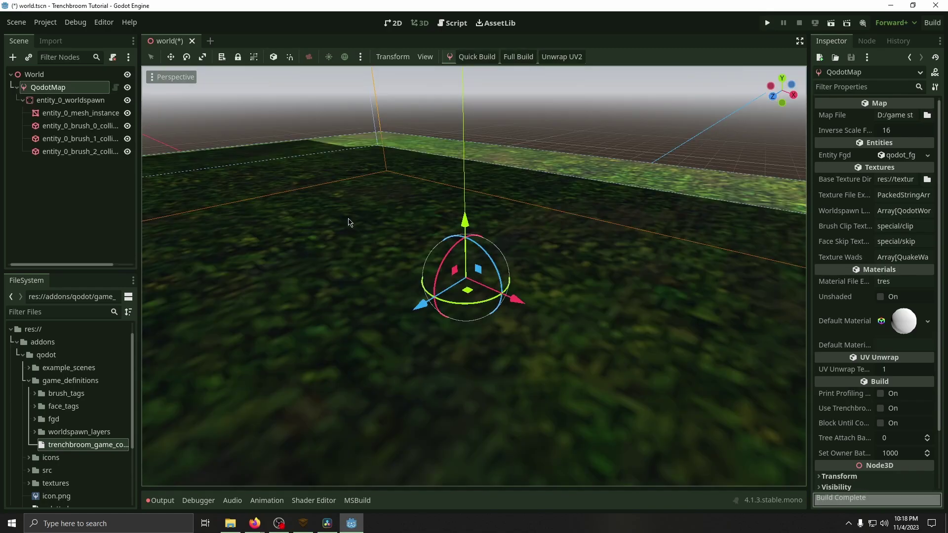
middle_drag(348, 222, 514, 212)
middle_drag(375, 218, 349, 222)
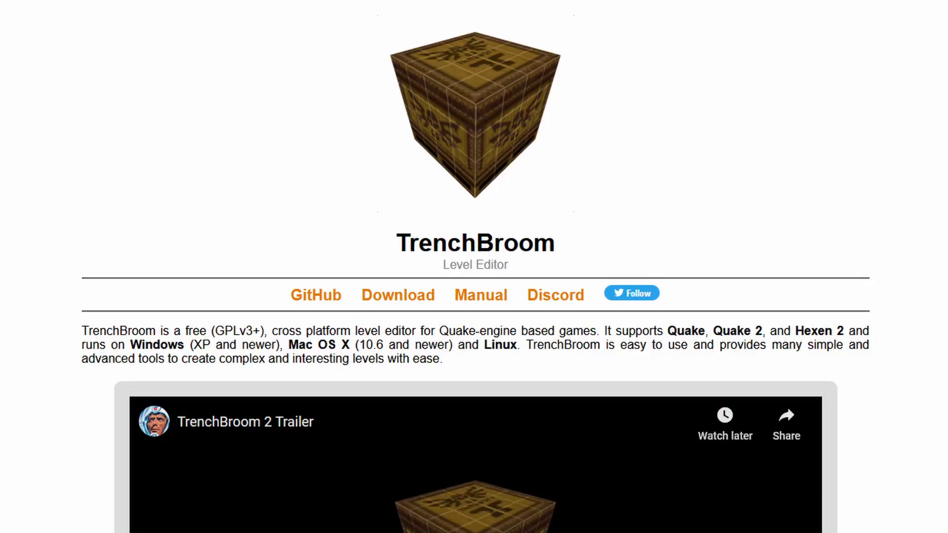